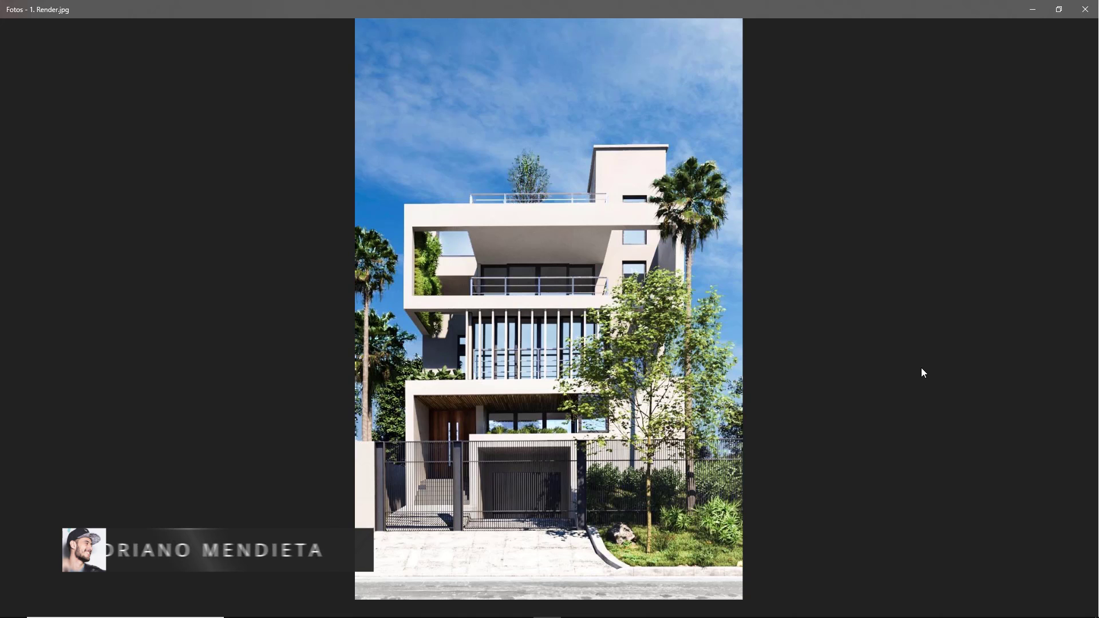
View the house's final render, its material override version and the SketchUp model screenshot in sequence.
key("Right")
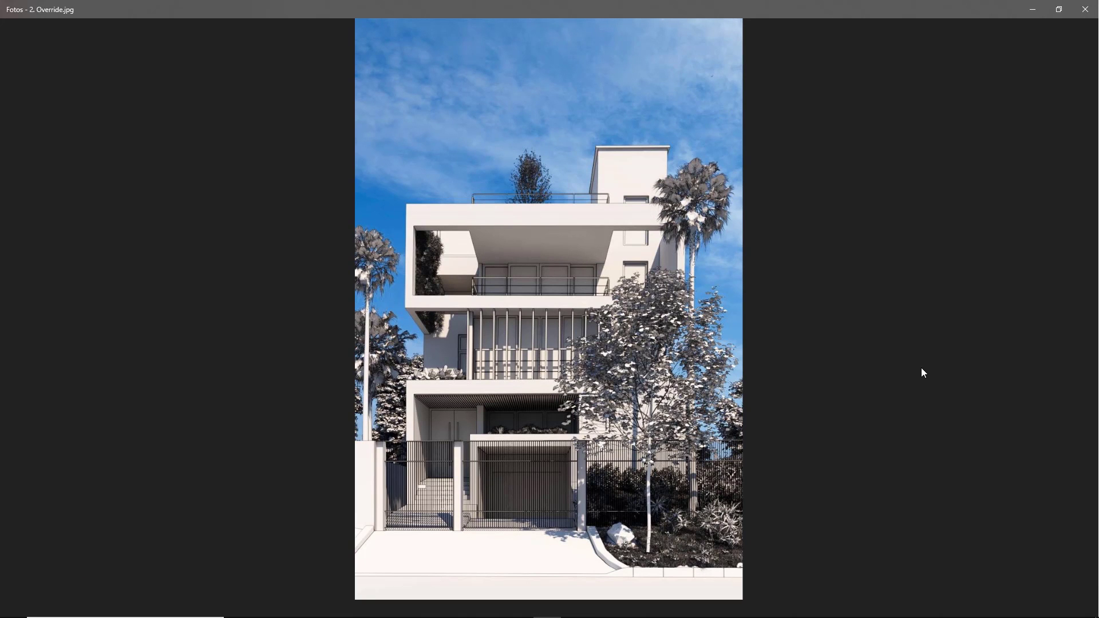
key("Right")
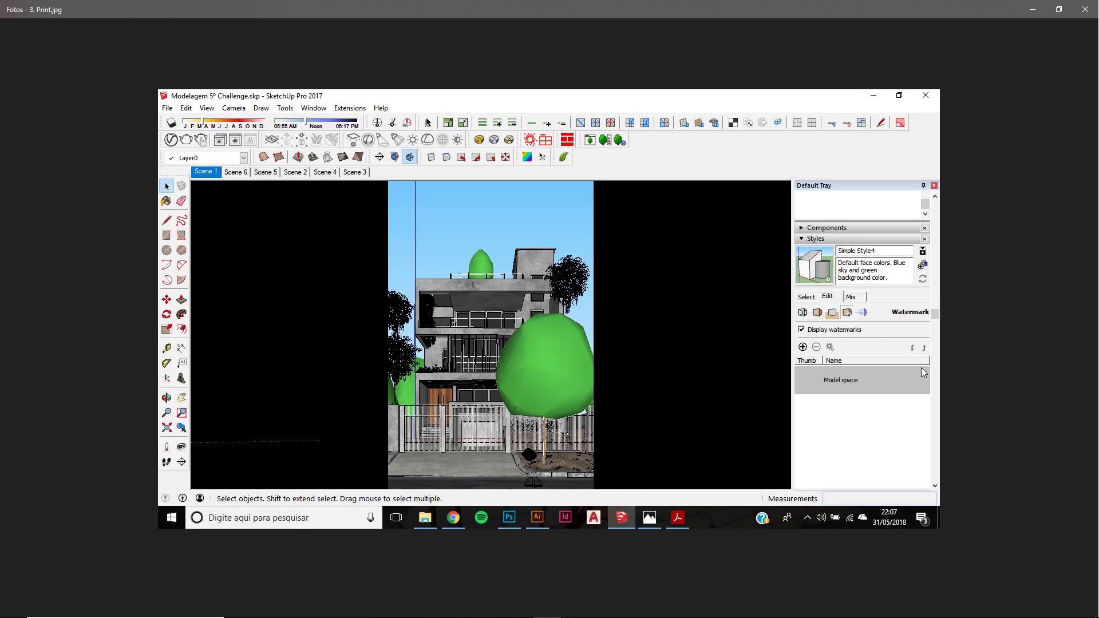
key("Right")
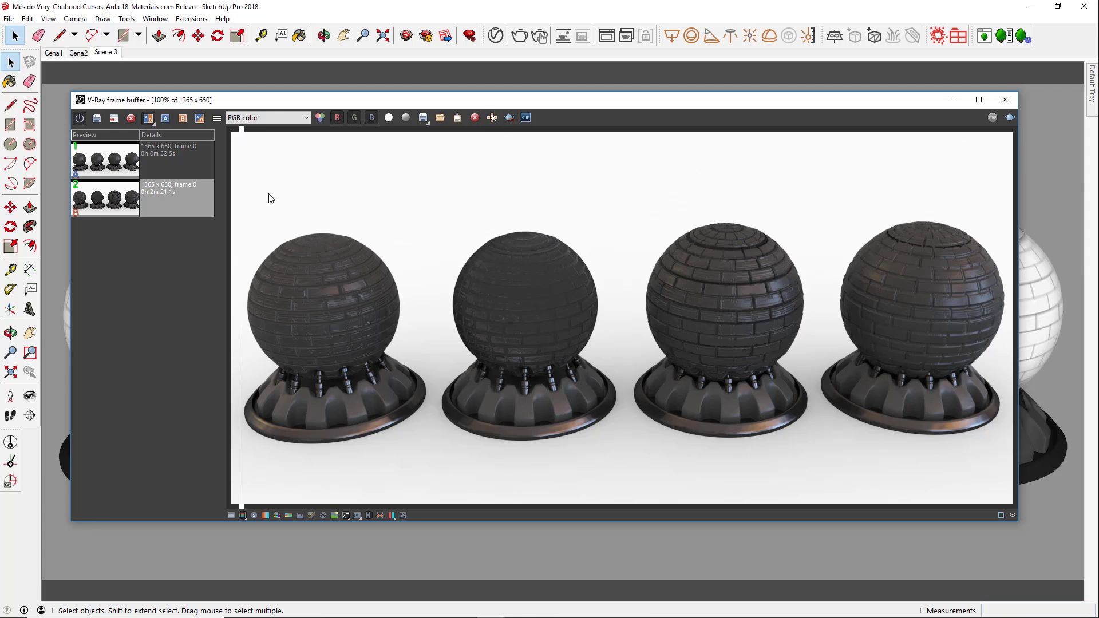
Compare the two stored A/B renders by wiping the divider across the full image and back.
left_click_drag(243, 136, 1008, 184)
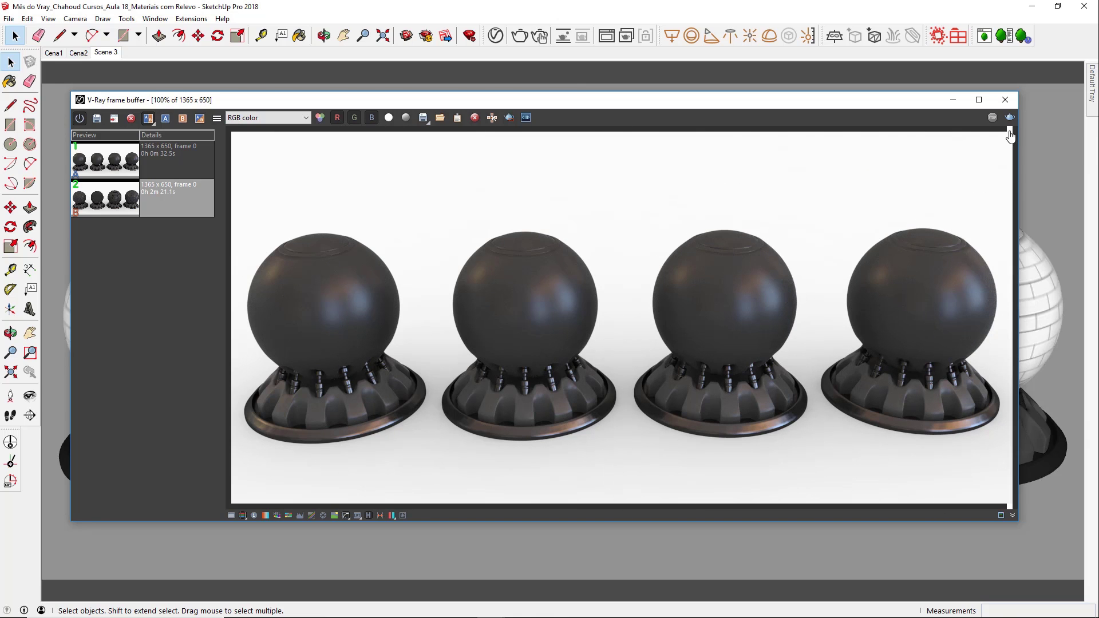
left_click_drag(1012, 136, 235, 211)
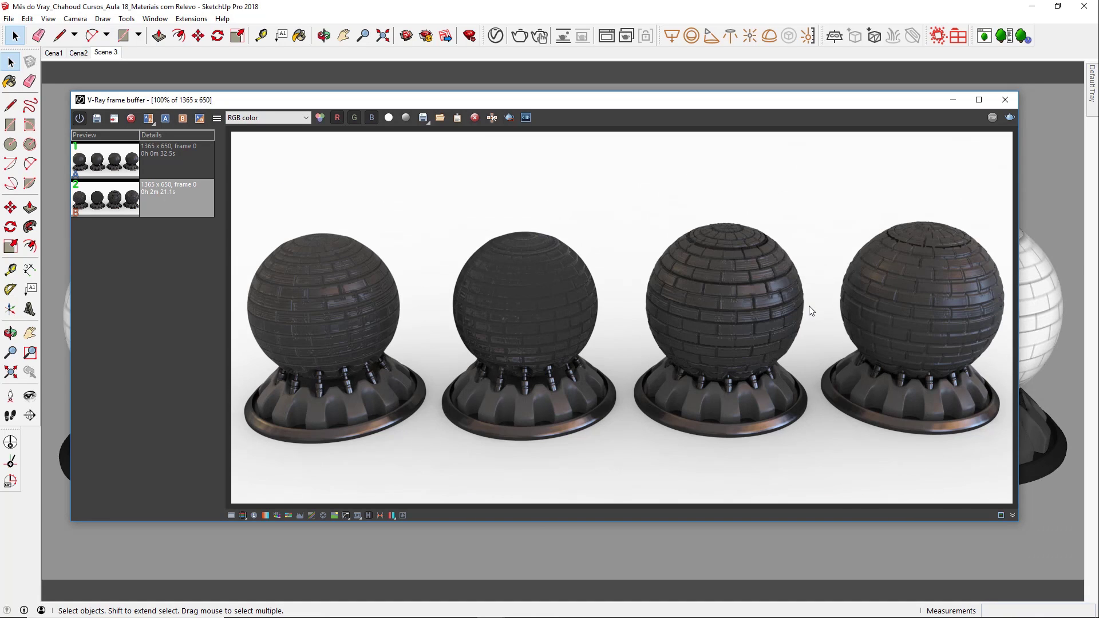
Examine the brick relief and the silhouette edges of the rendered spheres up close, comparing the individual relief methods.
scroll(810, 312, "up", 1)
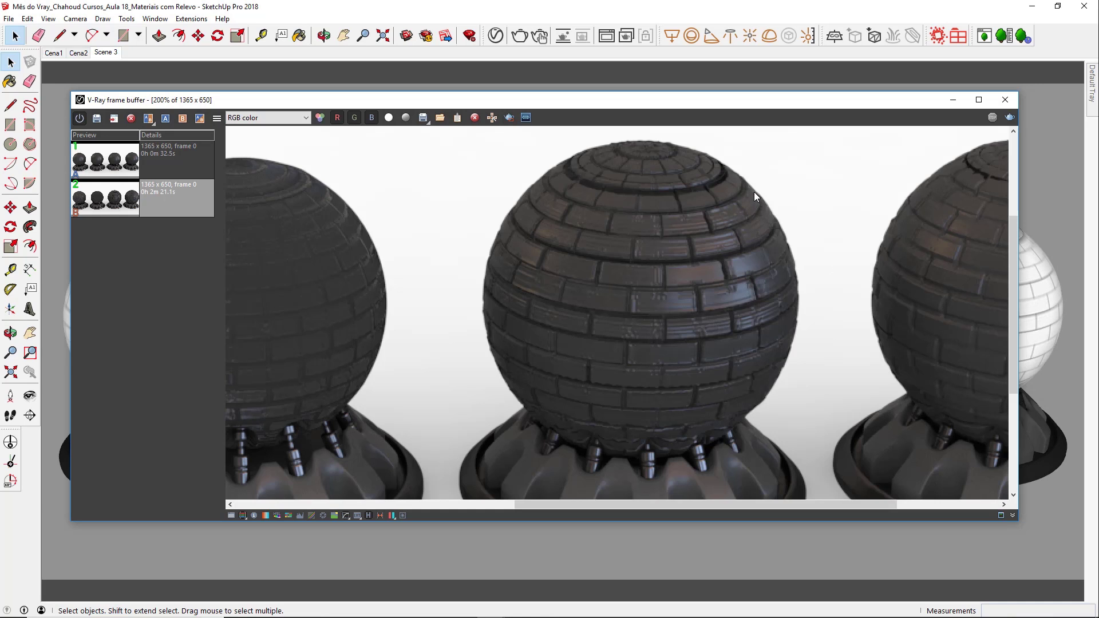
scroll(779, 318, "up", 1)
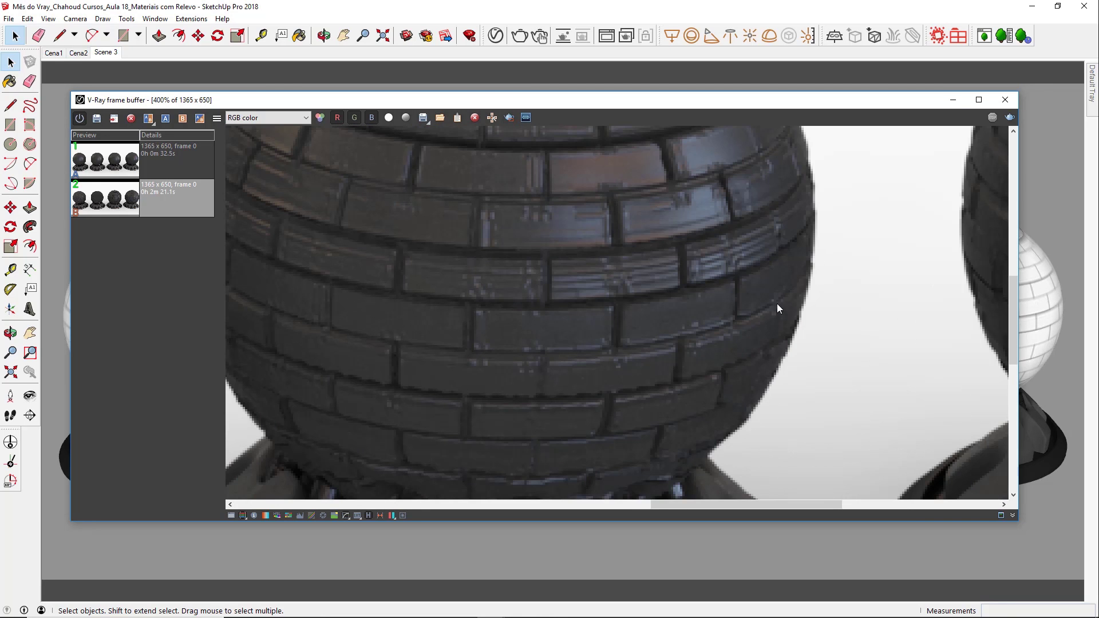
middle_click_drag(623, 296, 631, 236)
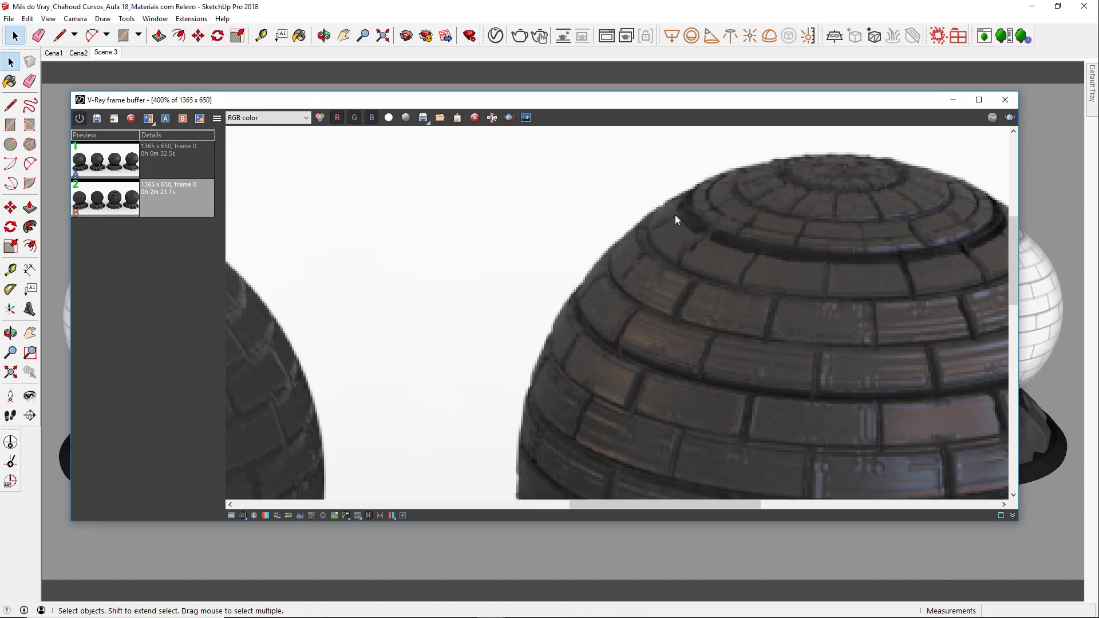
middle_click_drag(697, 293, 664, 197)
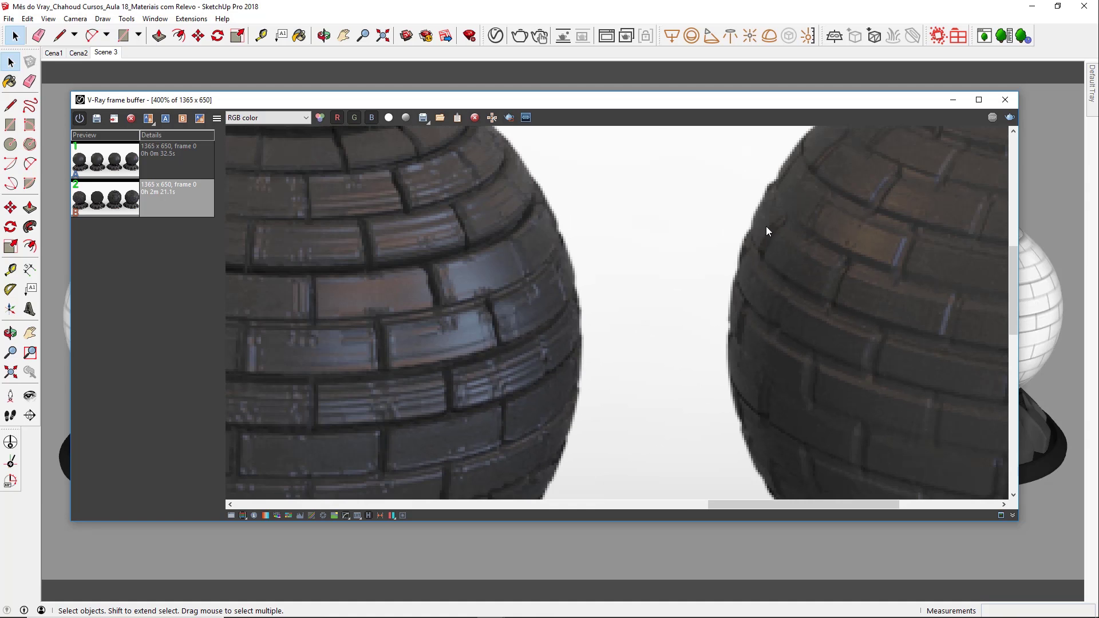
scroll(774, 215, "down", 4)
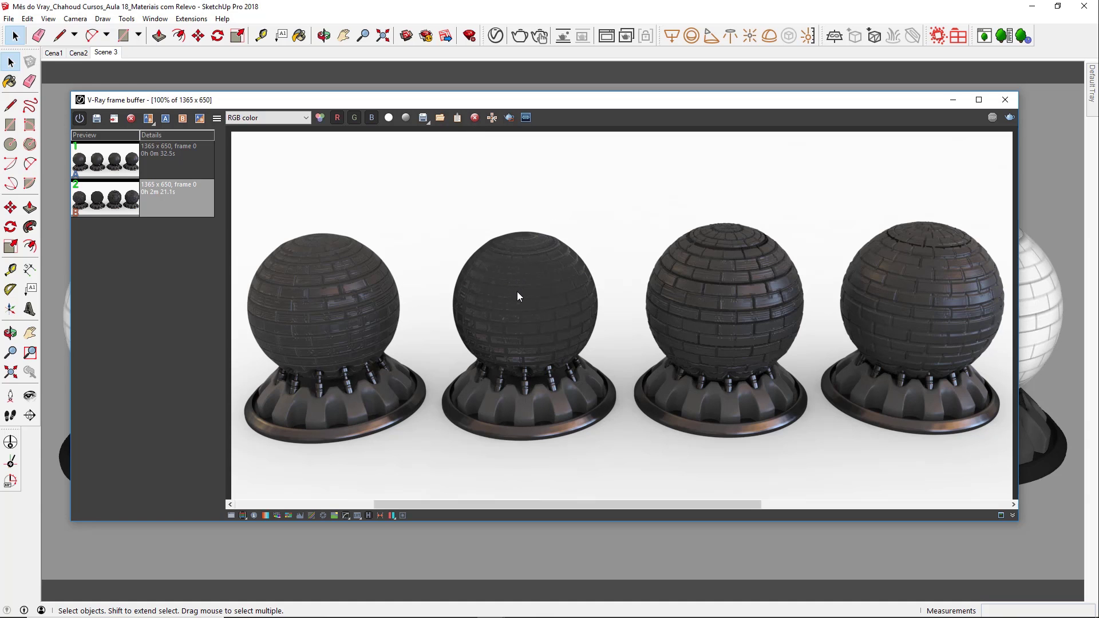
scroll(519, 284, "up", 2)
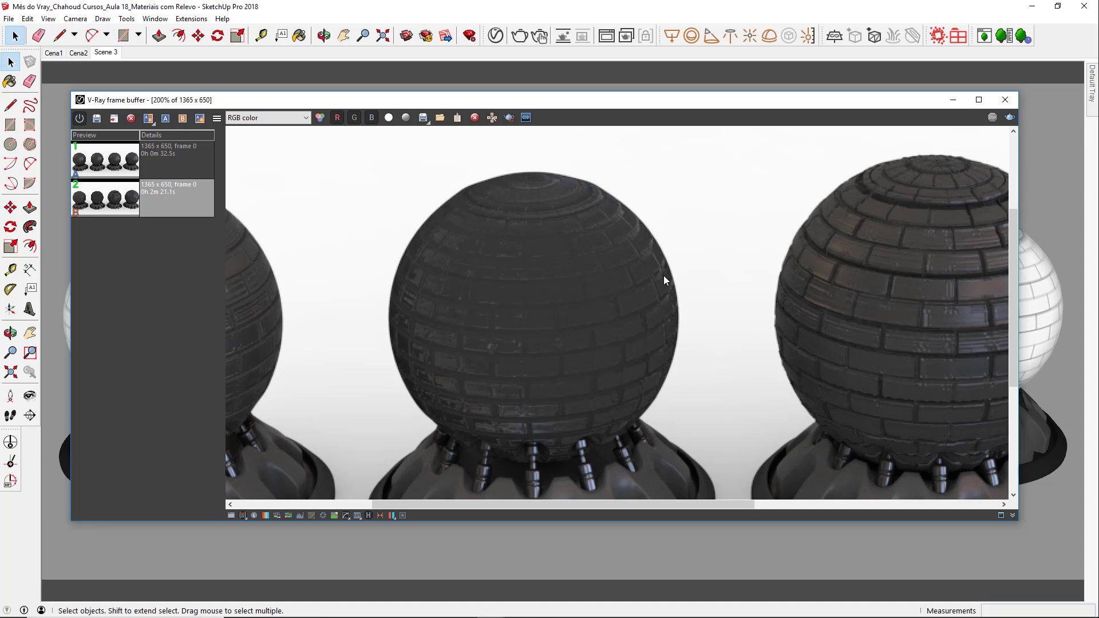
scroll(677, 293, "down", 1)
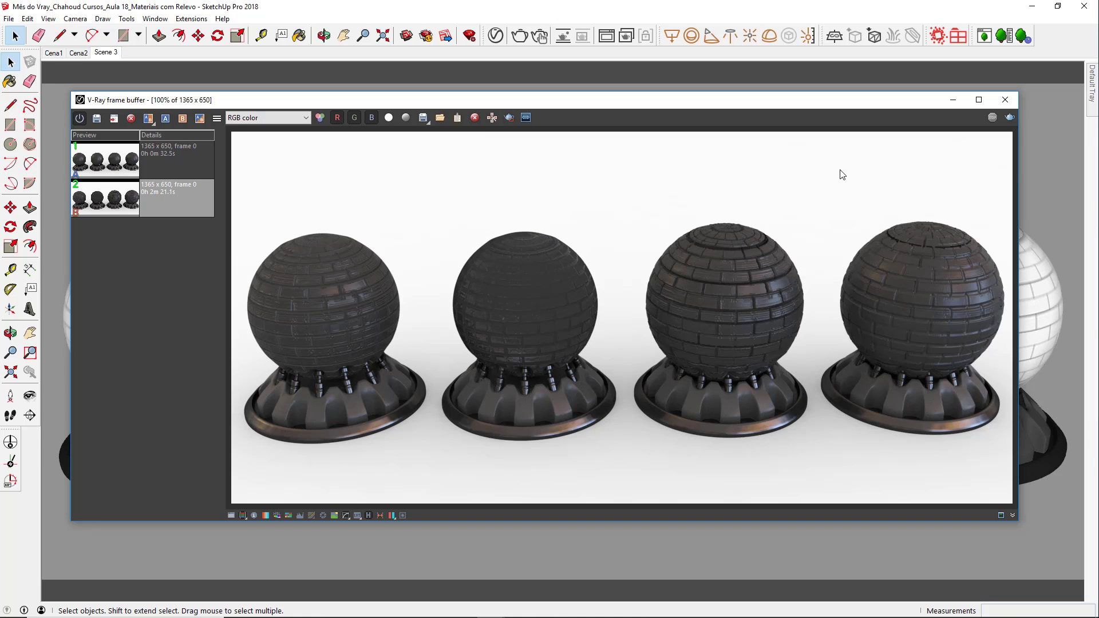
scroll(872, 273, "up", 1)
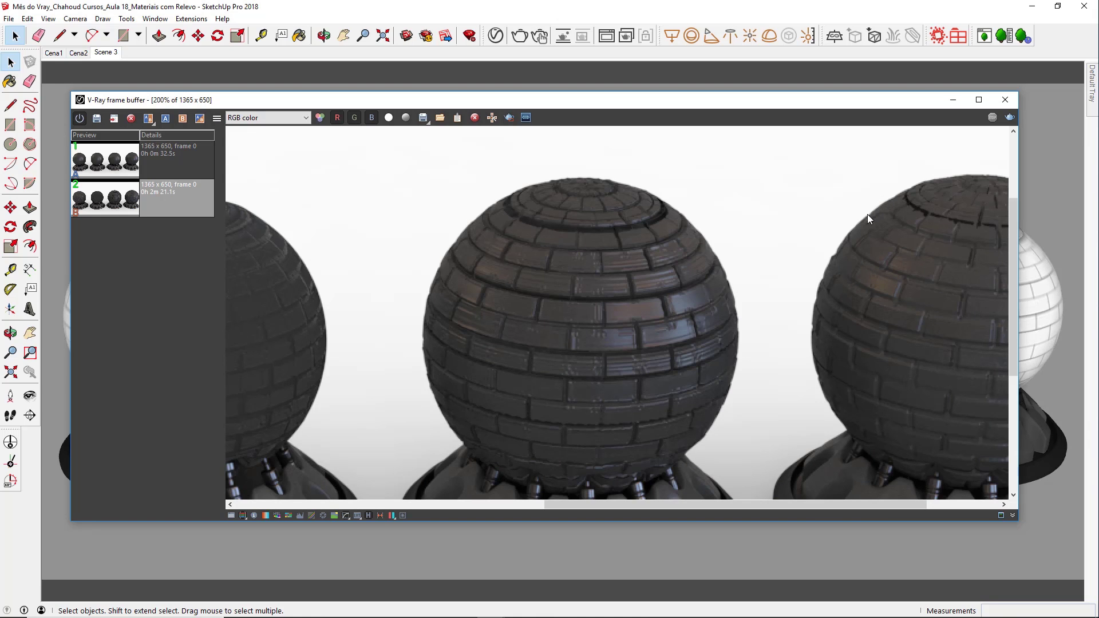
scroll(818, 300, "down", 1)
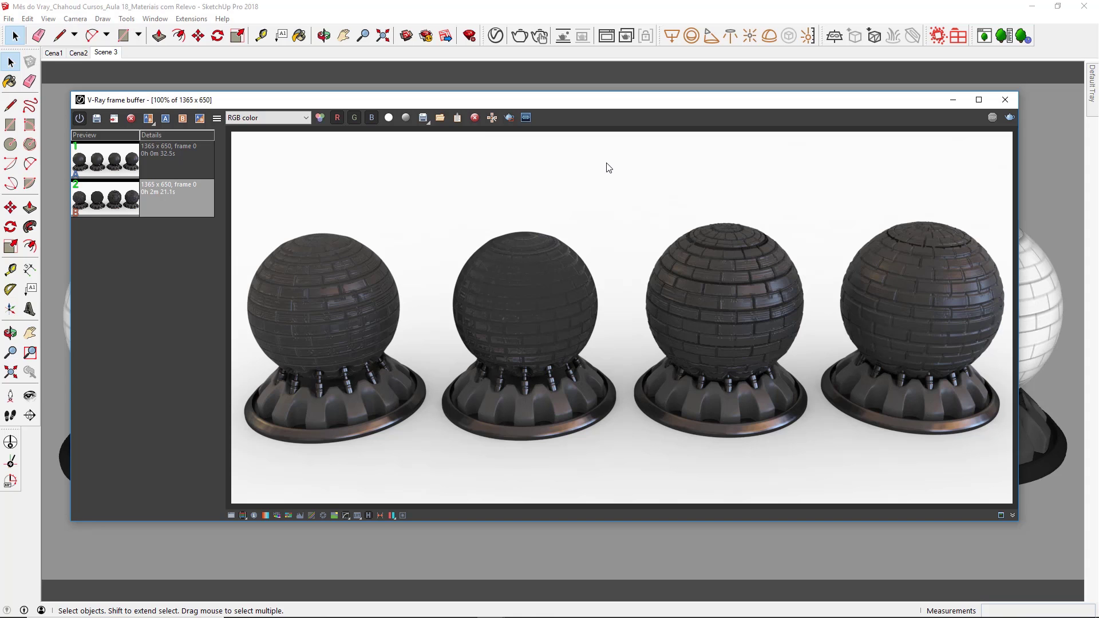
scroll(714, 297, "up", 1)
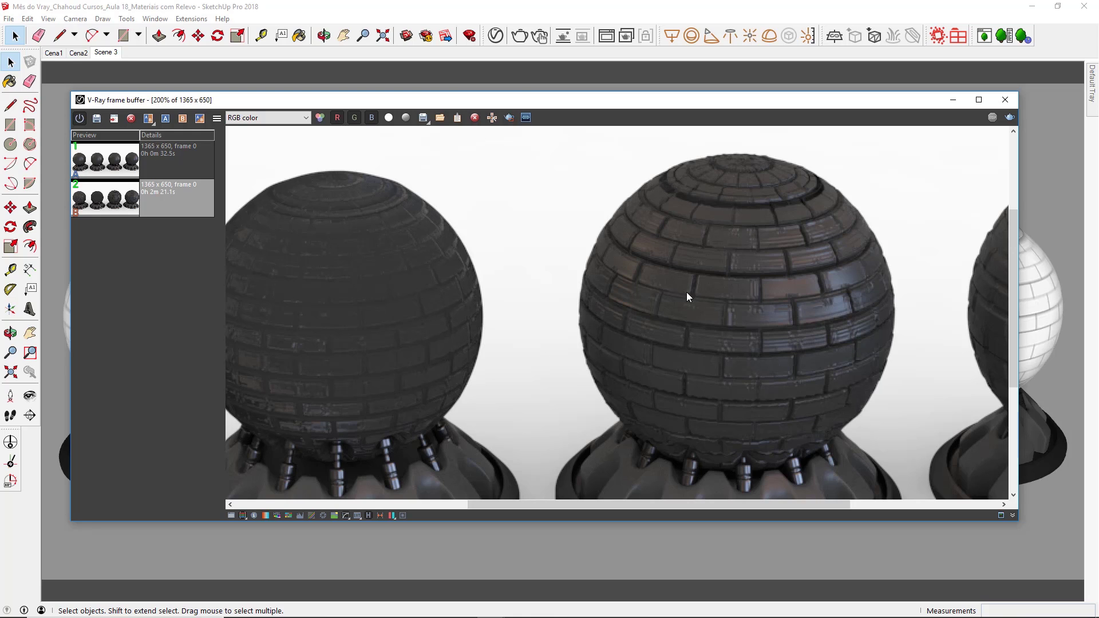
scroll(688, 289, "down", 2)
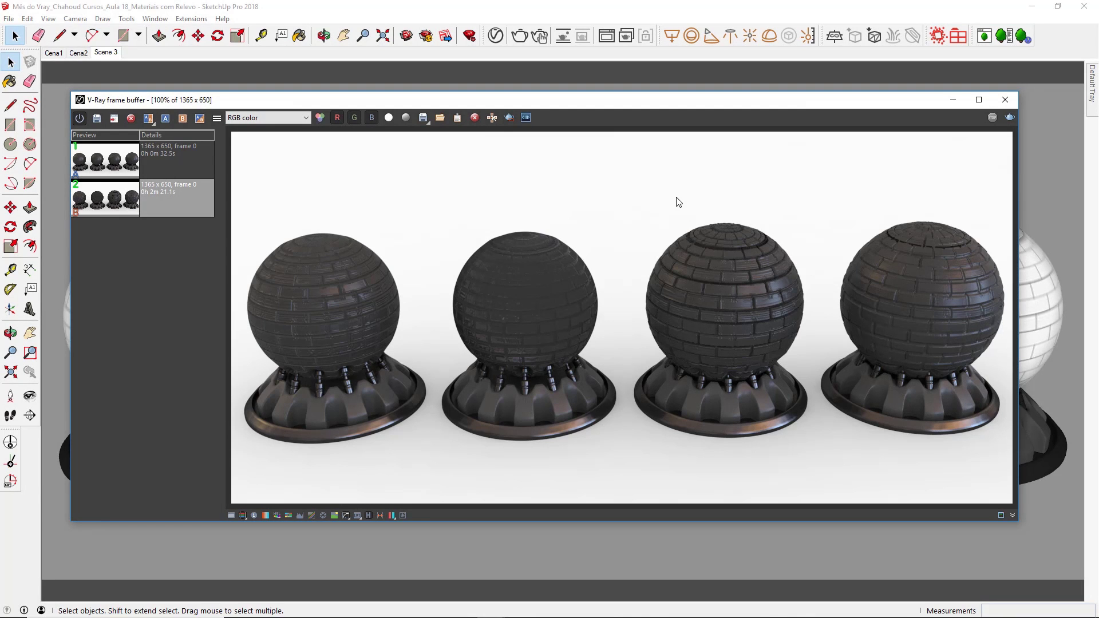
Minimize the render window, reverse the faces of the last brick sphere in the row and reverse them back.
left_click(953, 100)
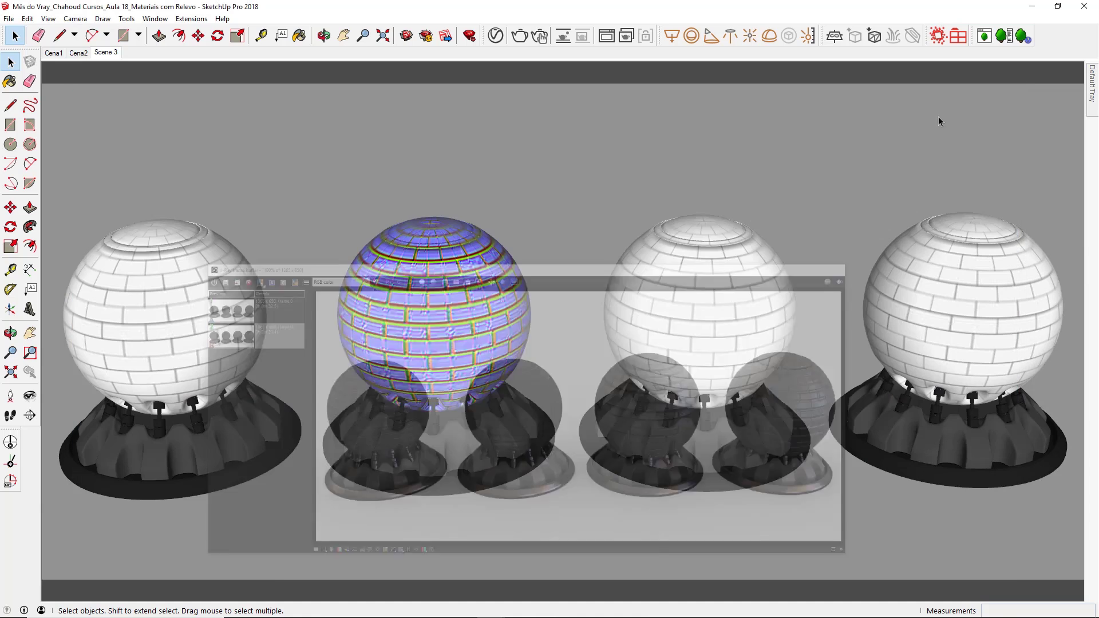
left_click(933, 275)
double_click(933, 274)
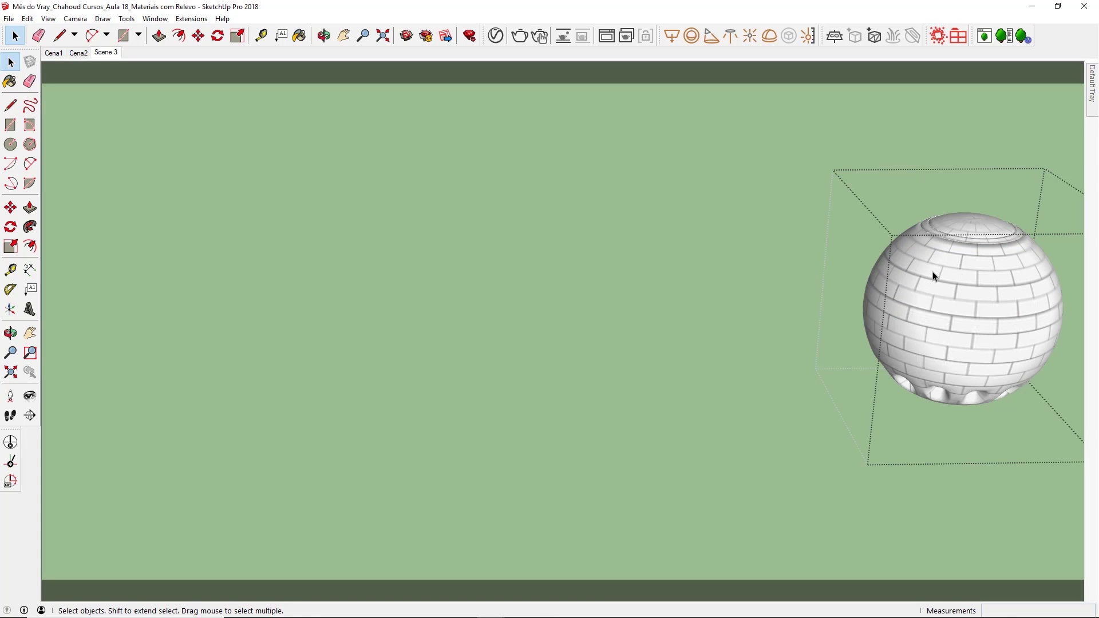
left_click(962, 290)
right_click(977, 271)
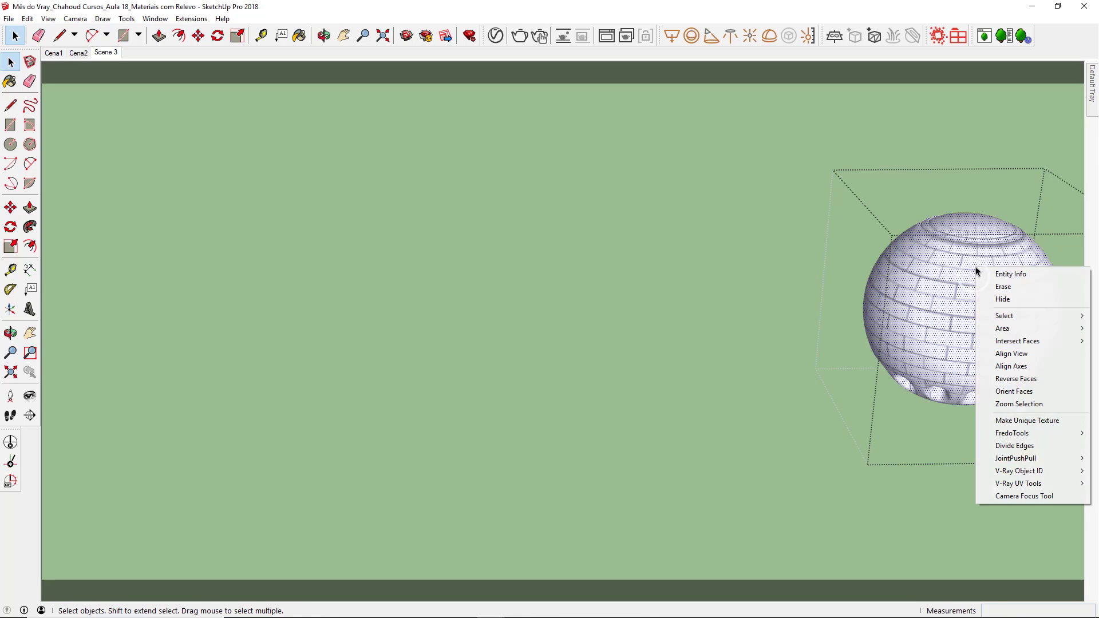
left_click(989, 377)
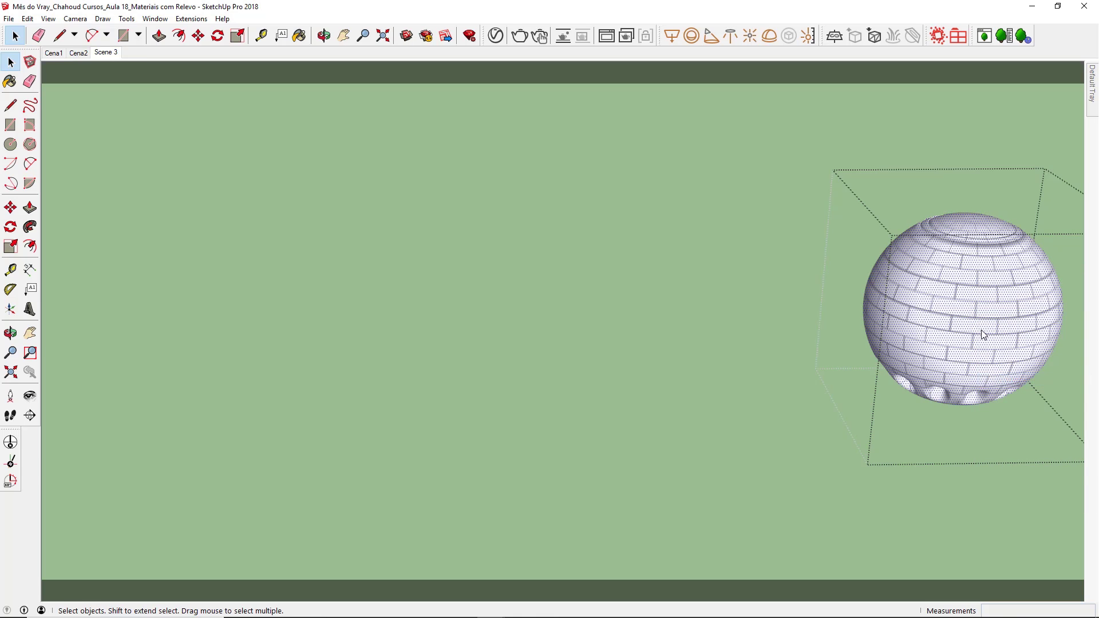
right_click(961, 286)
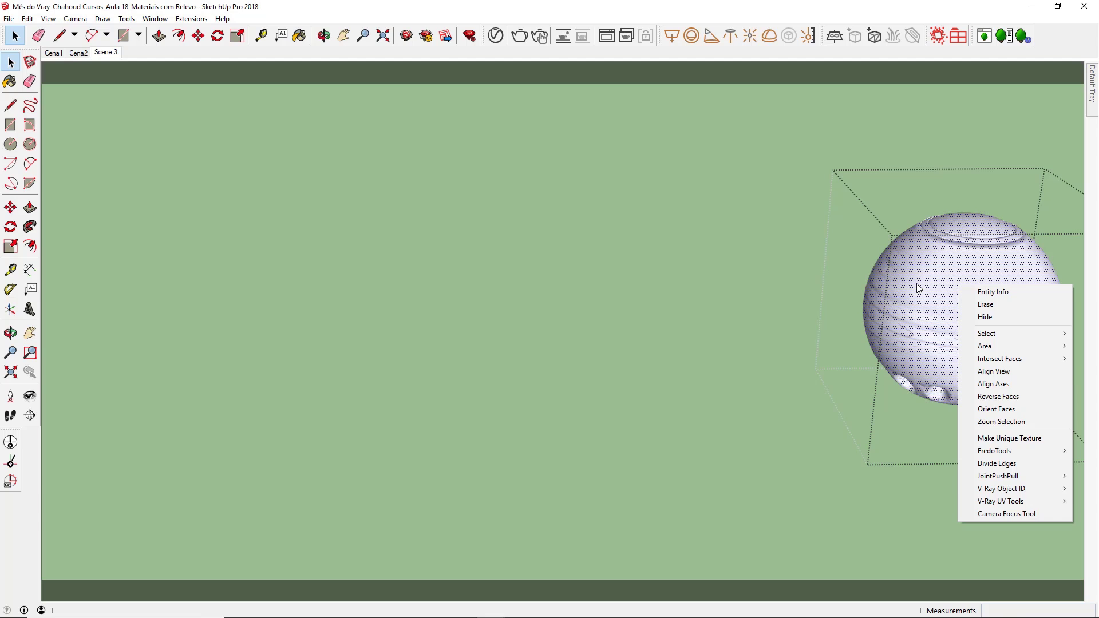
left_click(998, 396)
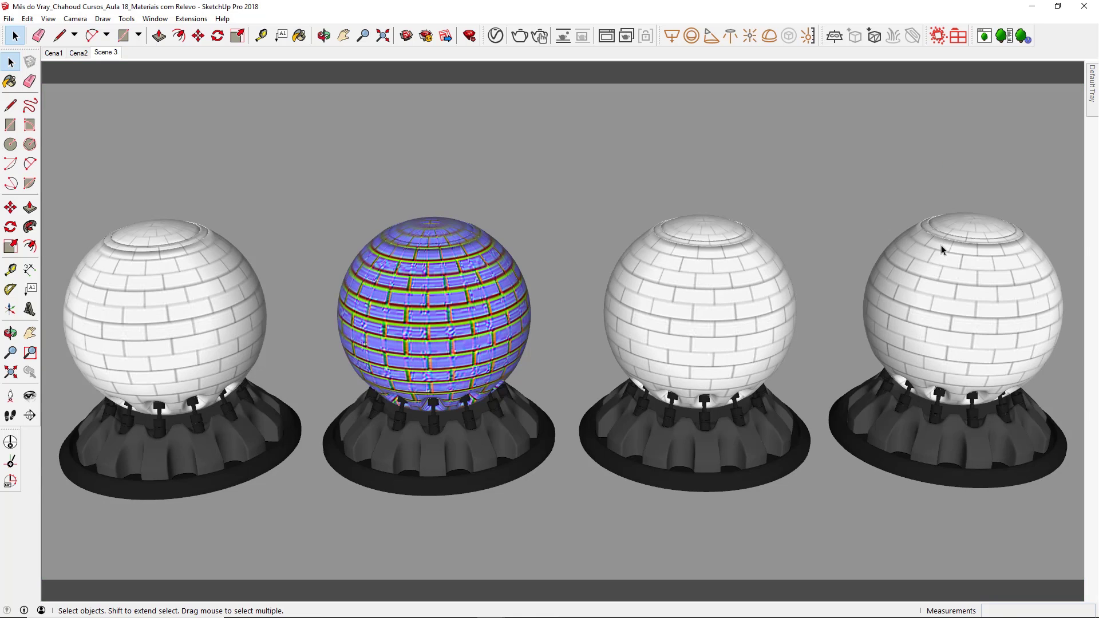
Select the last two brick spheres and the last base individually to check how the objects are grouped.
left_click(944, 251)
left_click(713, 281)
left_click(946, 278)
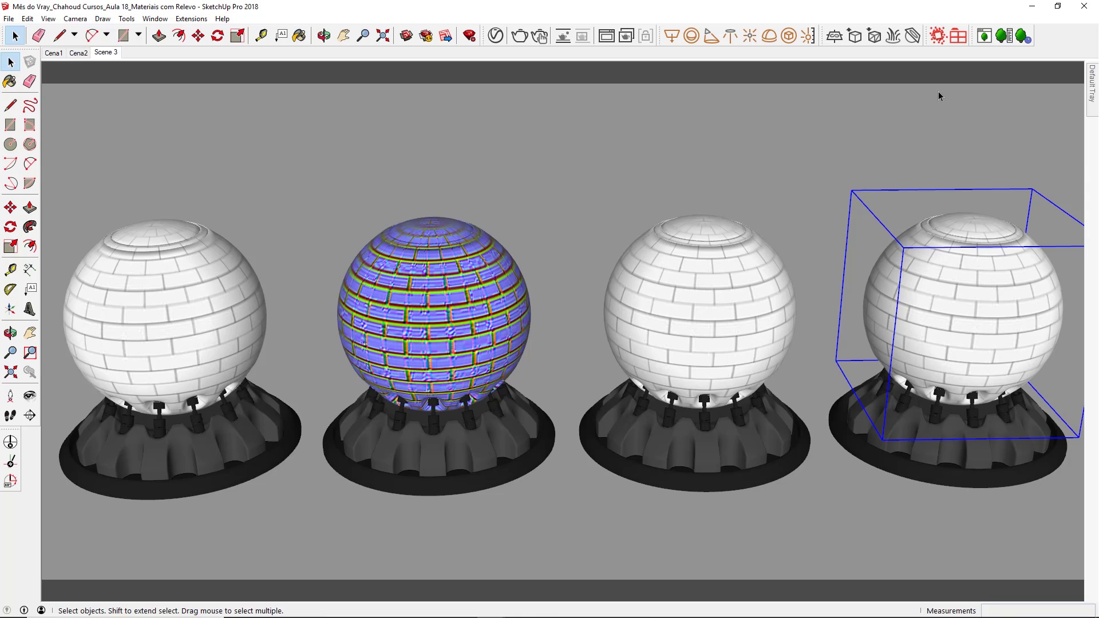
left_click(932, 465)
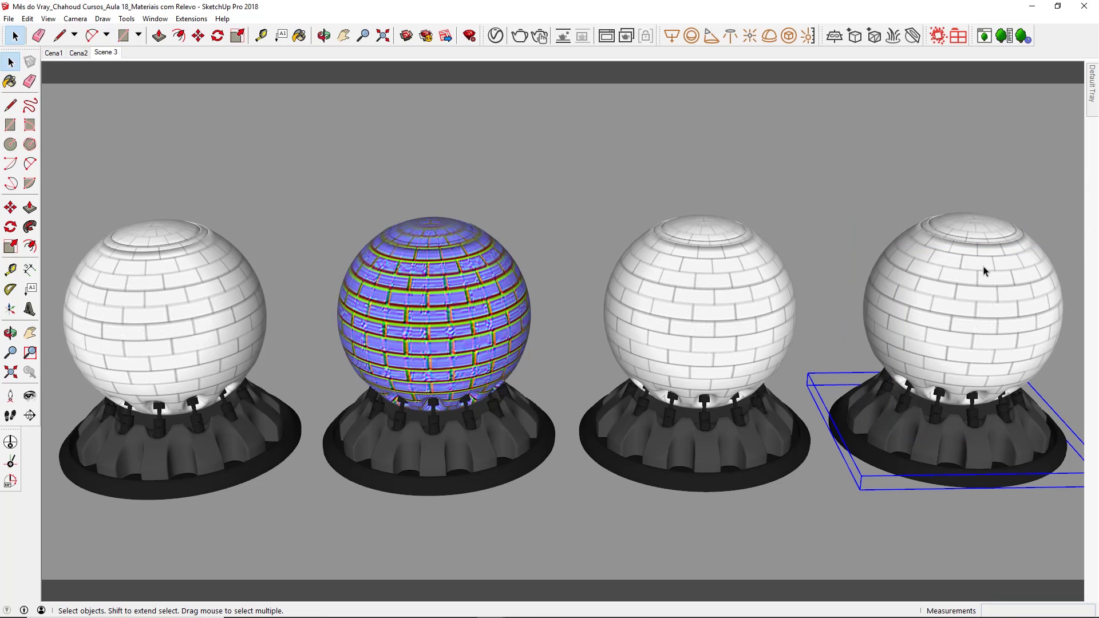
left_click(944, 293)
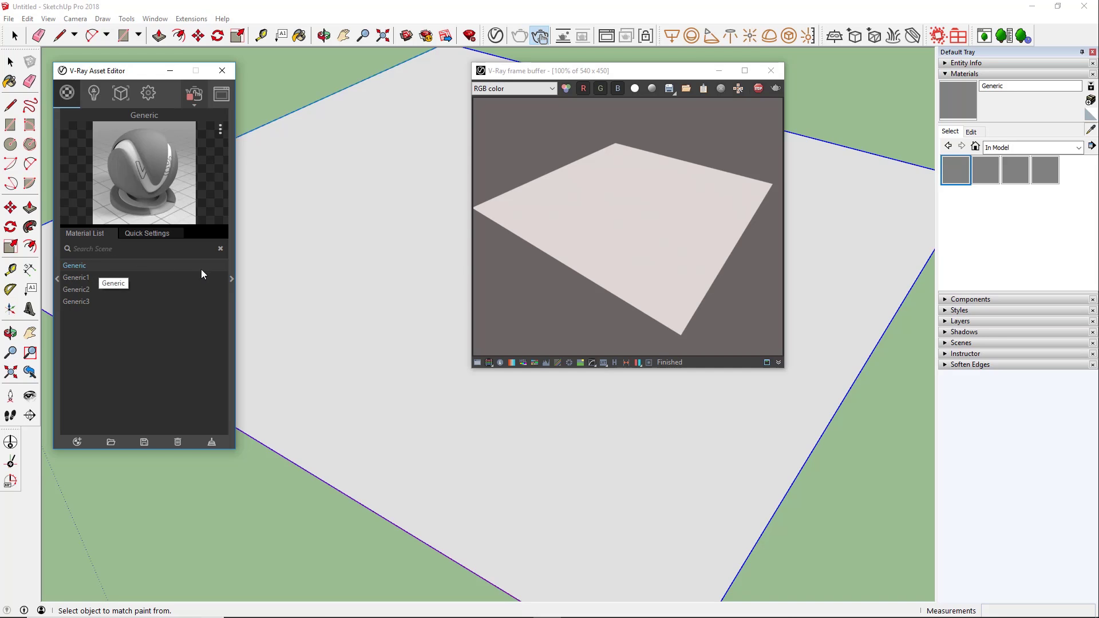
Enable Bump/Normal Mapping in the Generic material's maps and choose the Bump Map mode.
left_click(231, 277)
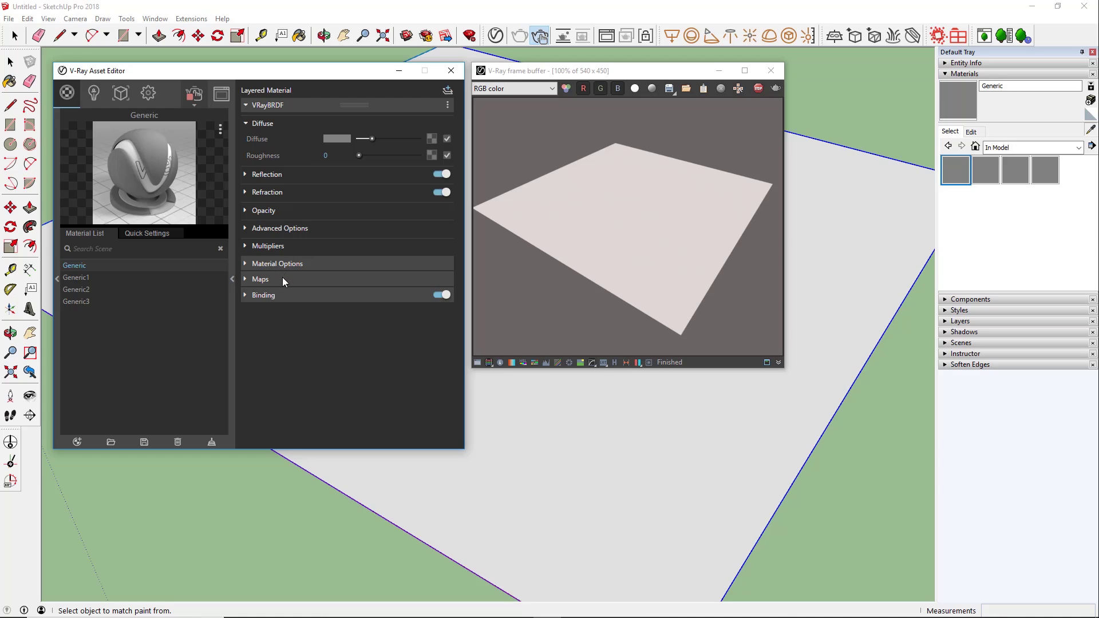
left_click(285, 280)
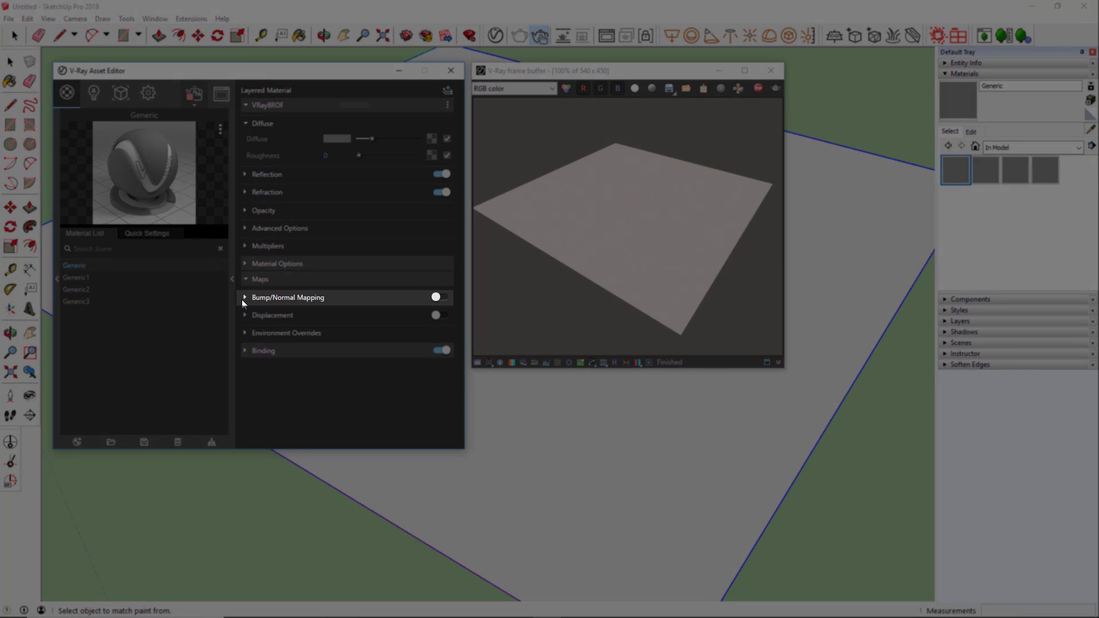
left_click(245, 299)
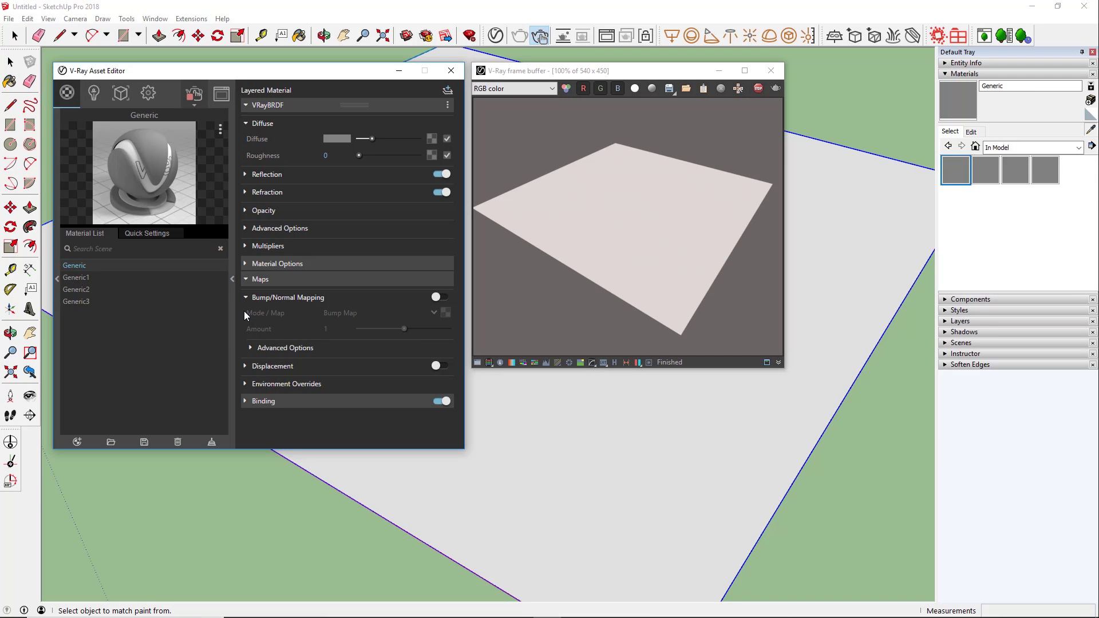
left_click(446, 298)
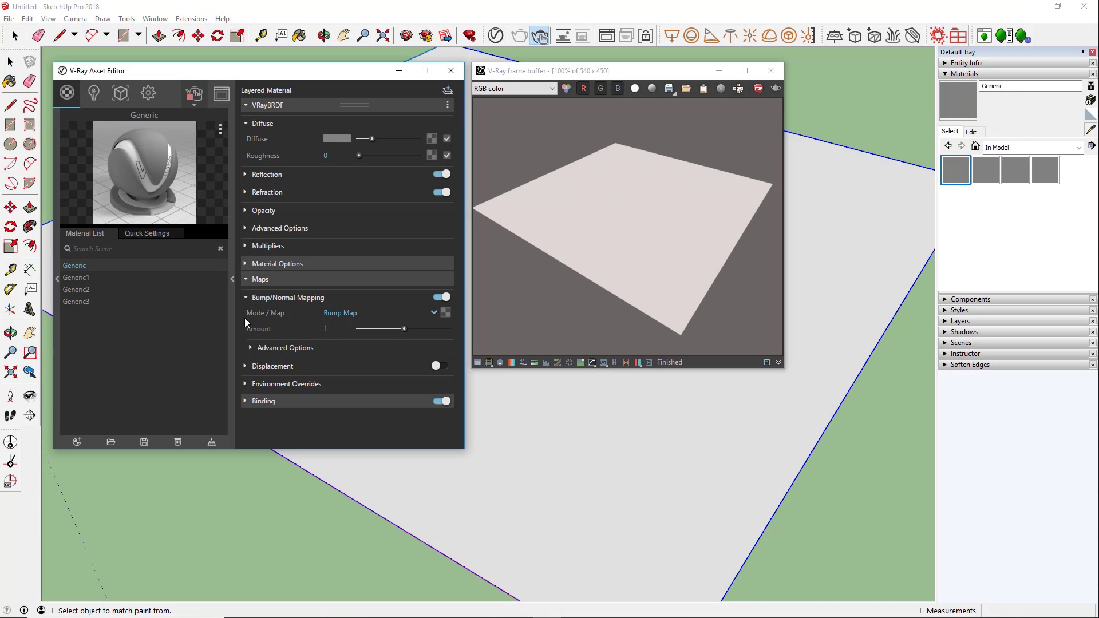
left_click(361, 312)
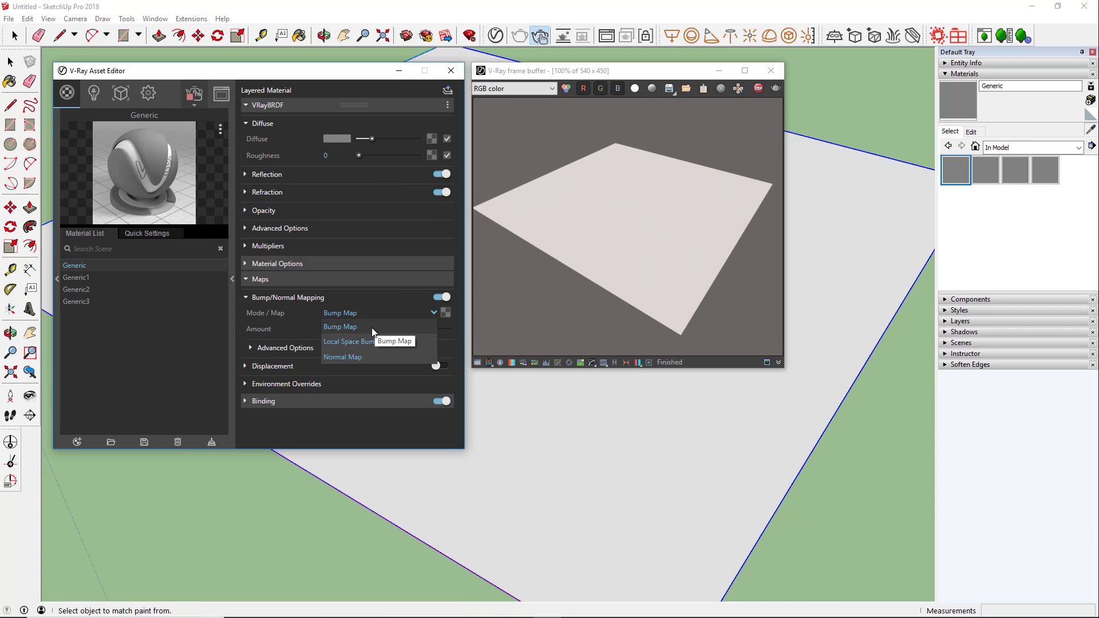
left_click(372, 329)
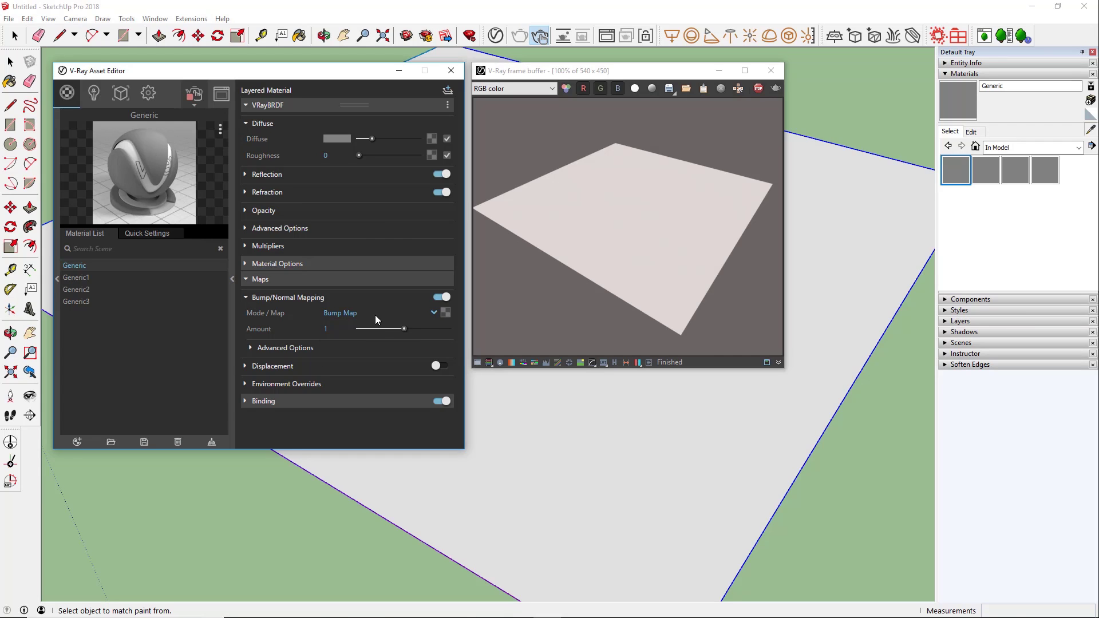
Load the "Tijolinho BUMP e DISPLACEMENT" image as a Bitmap in the Generic material's bump map slot.
left_click(446, 313)
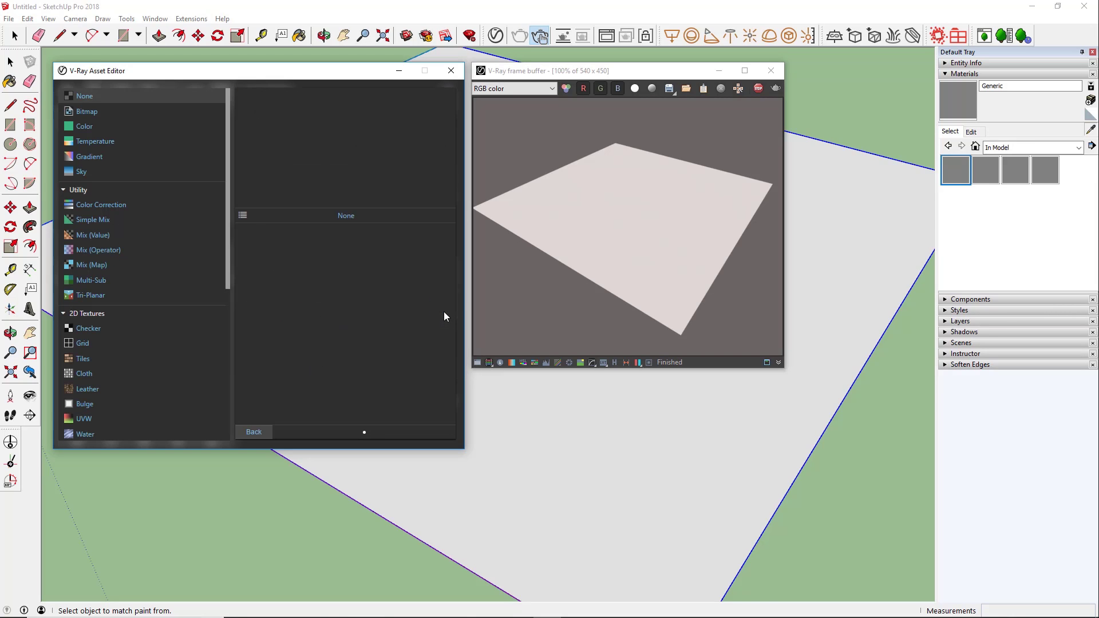
left_click(118, 116)
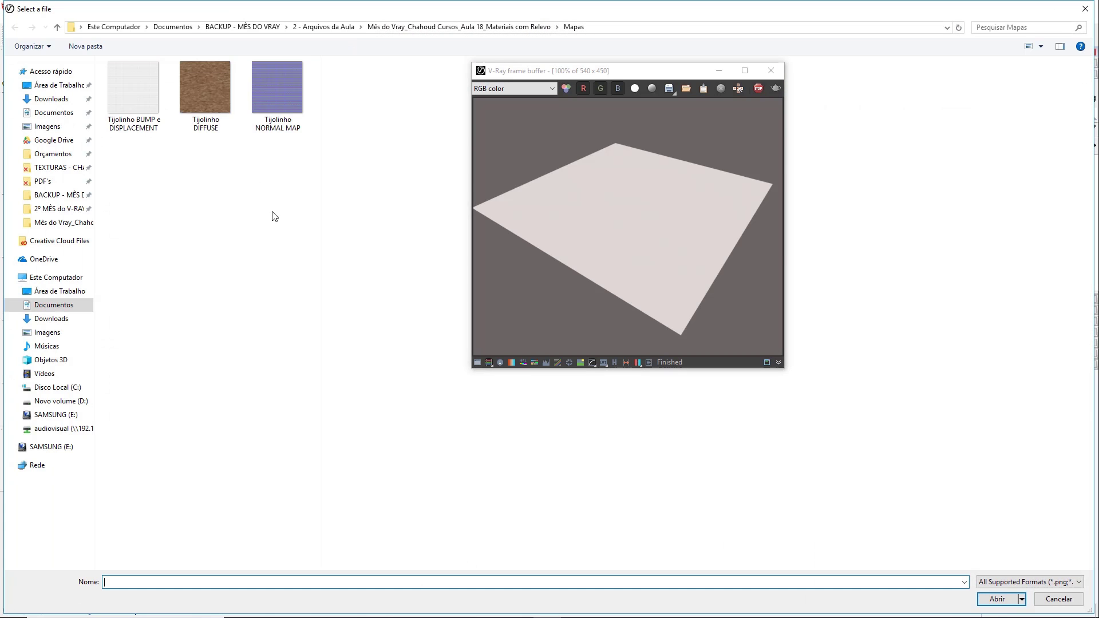
left_click(118, 94)
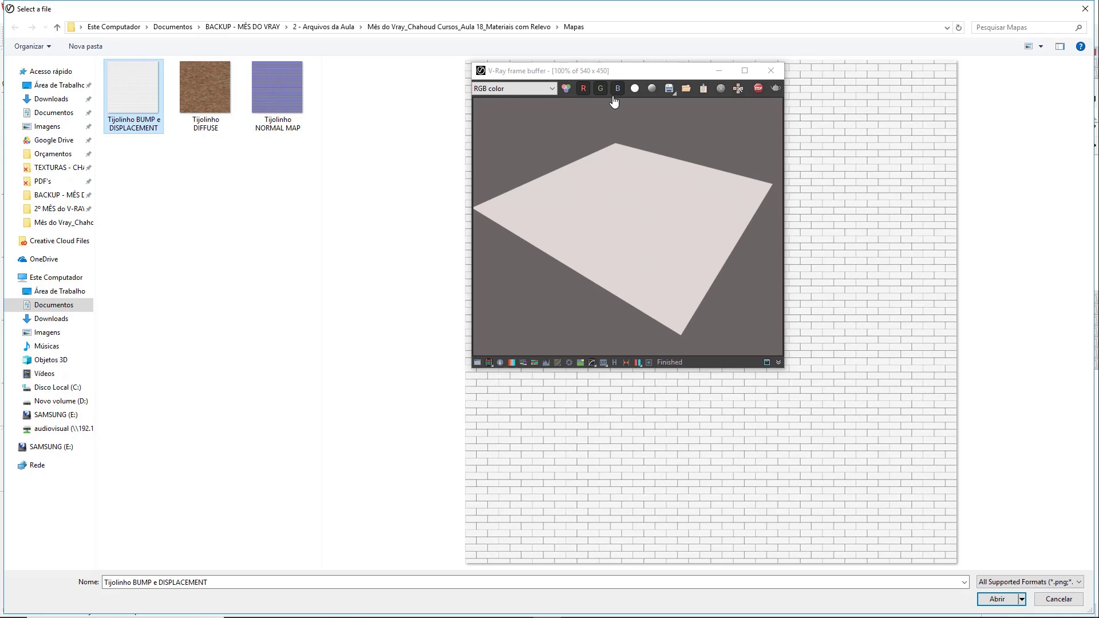
left_click(726, 71)
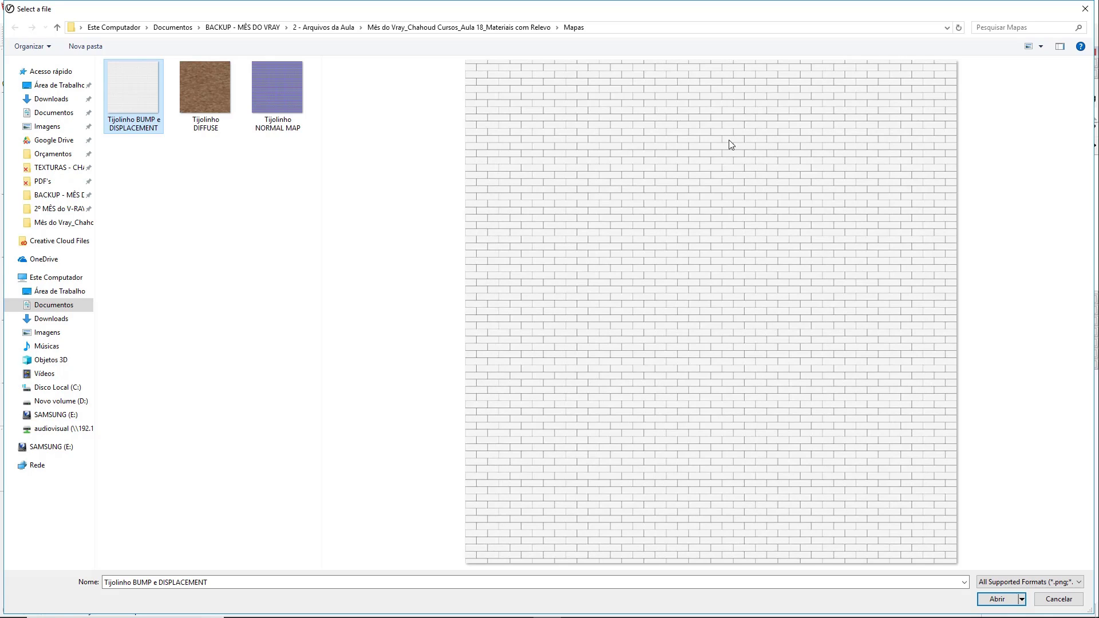
double_click(133, 115)
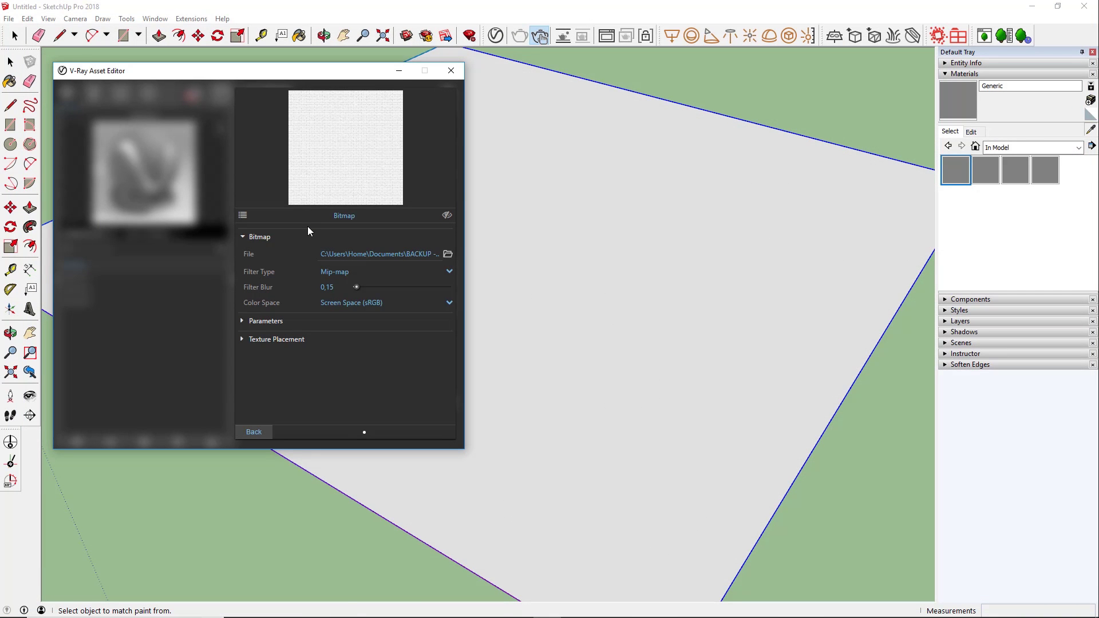
left_click(252, 432)
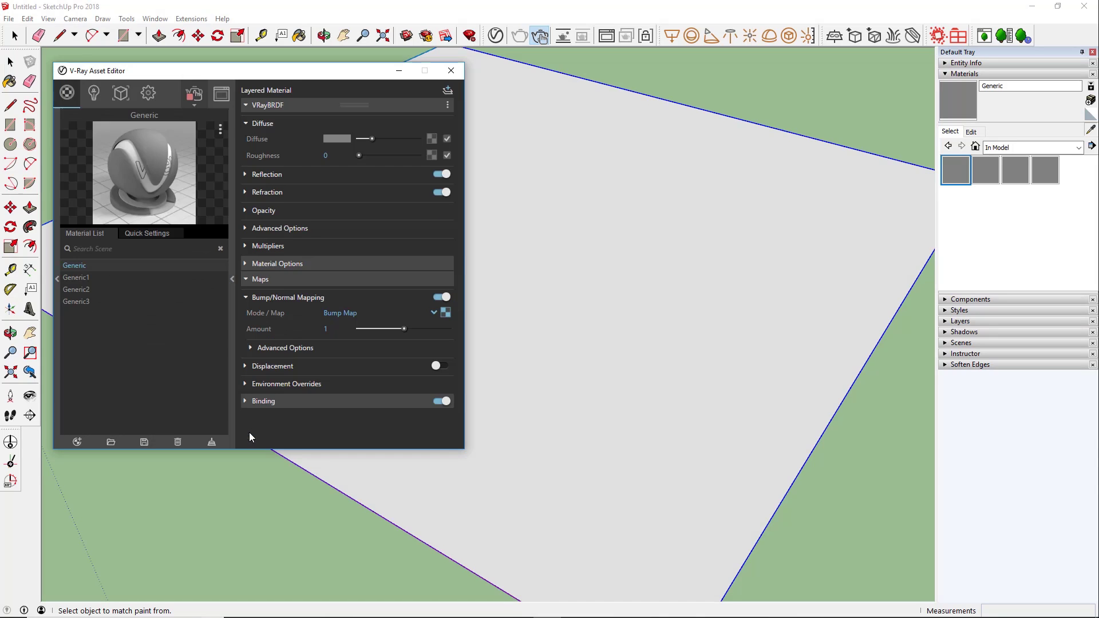
Paint the large plane's face with the Generic material and bring up the V-Ray frame buffer.
middle_click(639, 248)
key("space")
left_click(644, 241)
key("b")
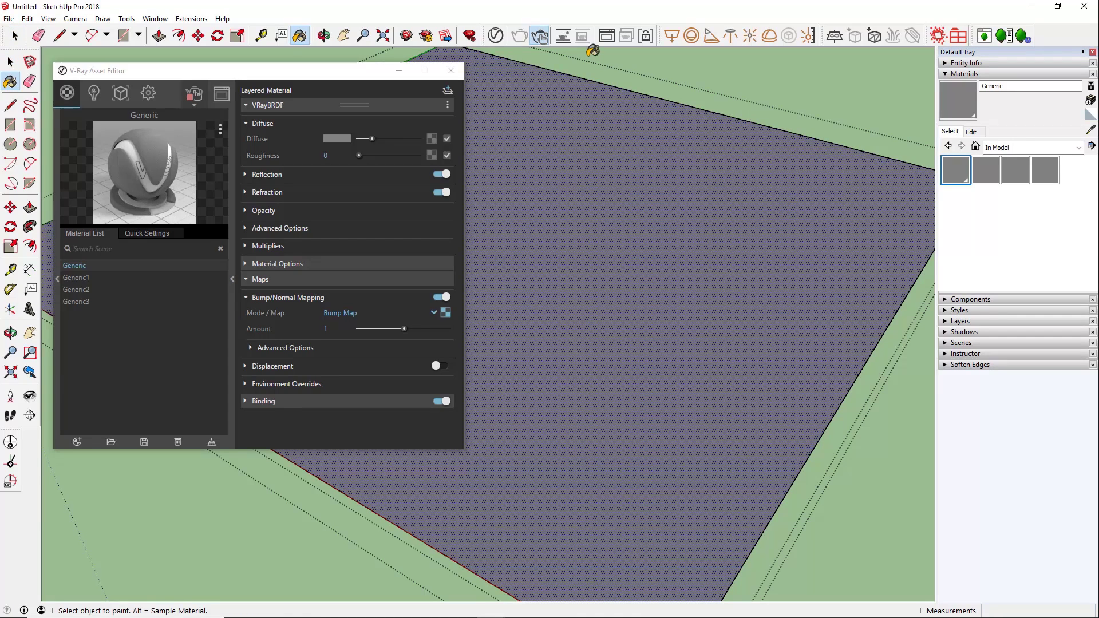
left_click(604, 36)
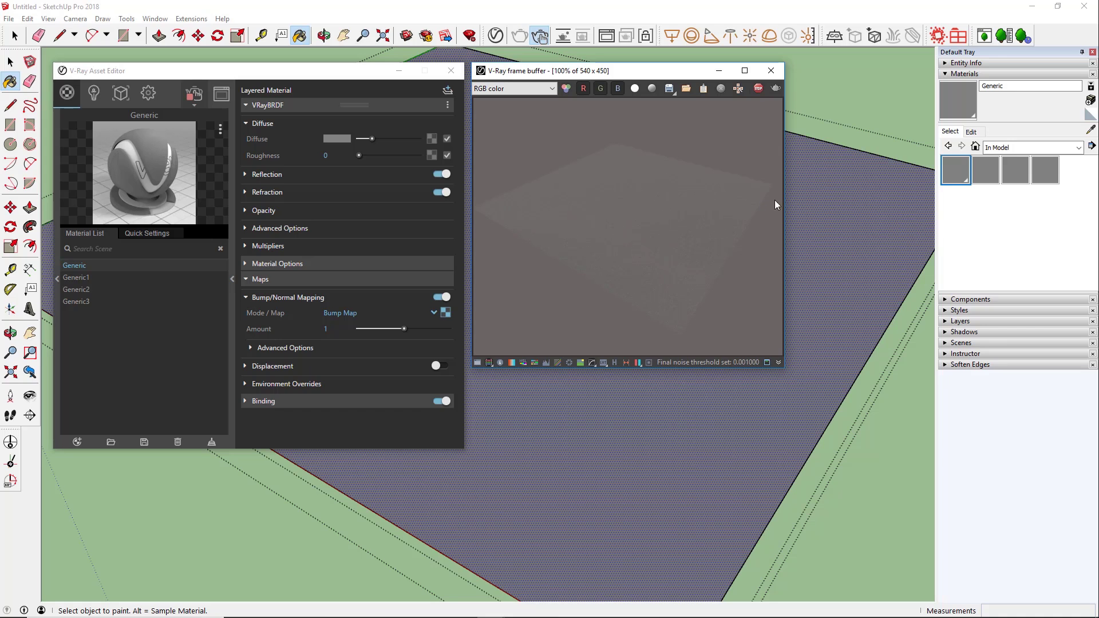
Use the Generic material's bump bitmap as its viewport texture and set the texture width to 2,5 m.
left_click(447, 315)
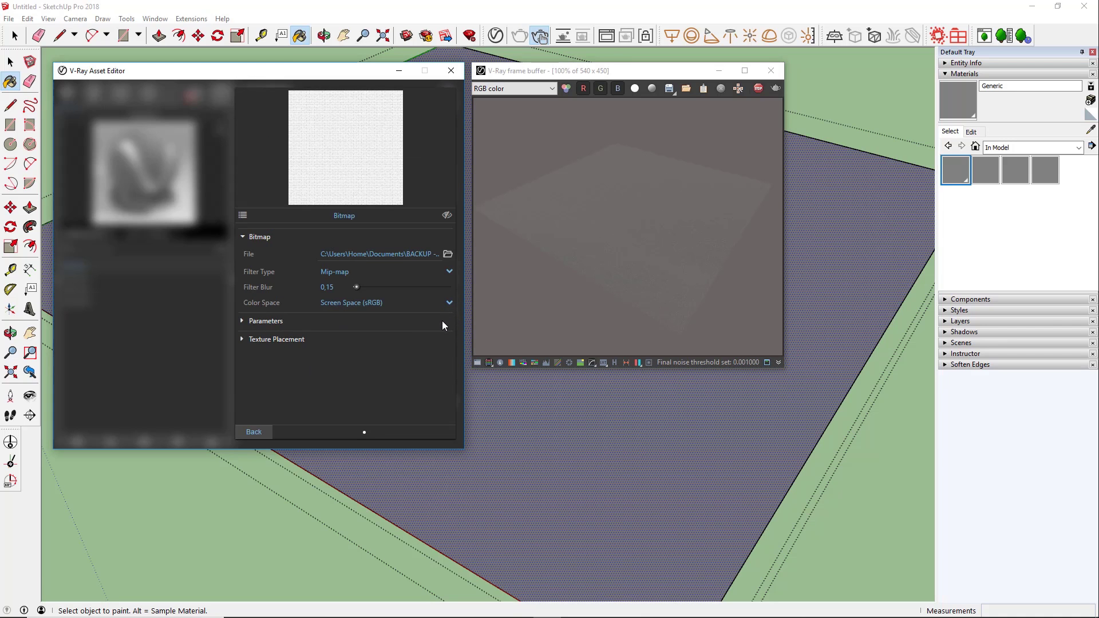
left_click(447, 215)
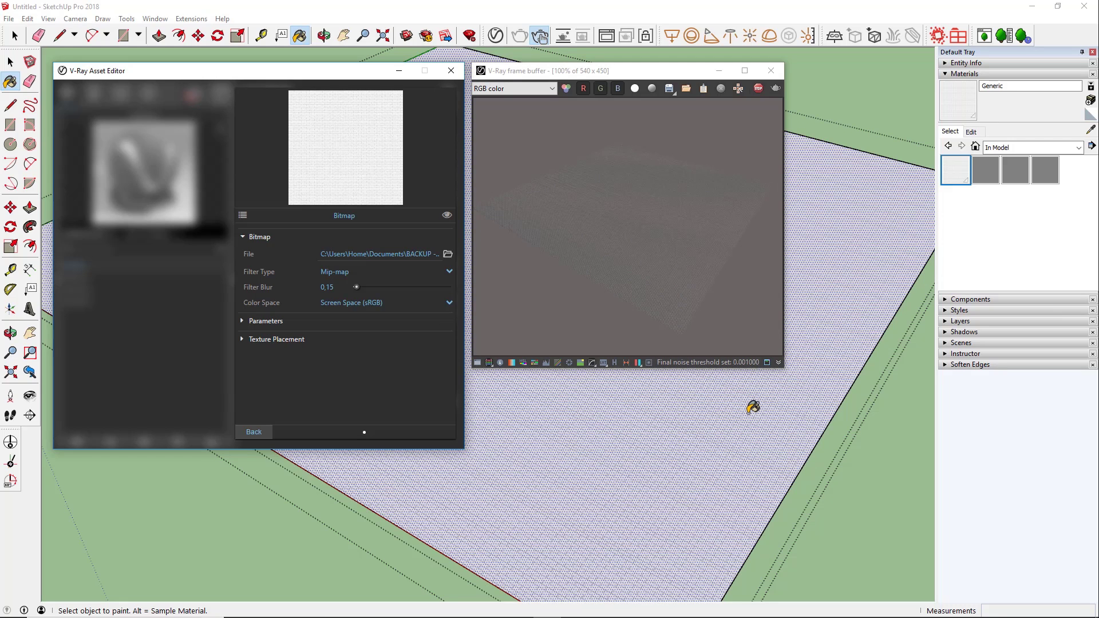
left_click(971, 132)
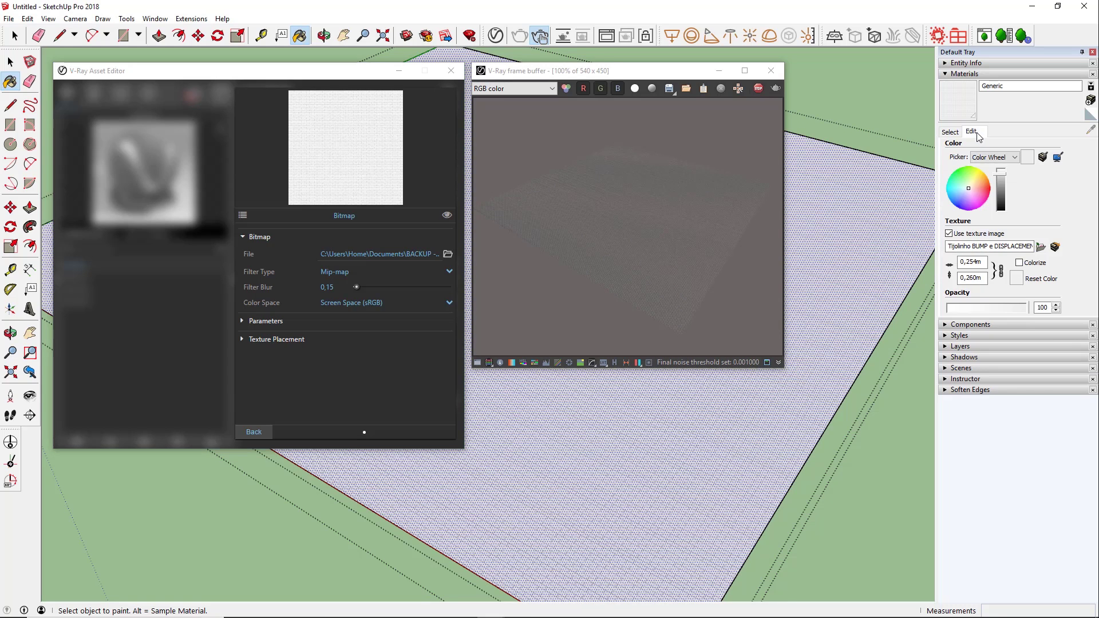
left_click(985, 261)
type("2")
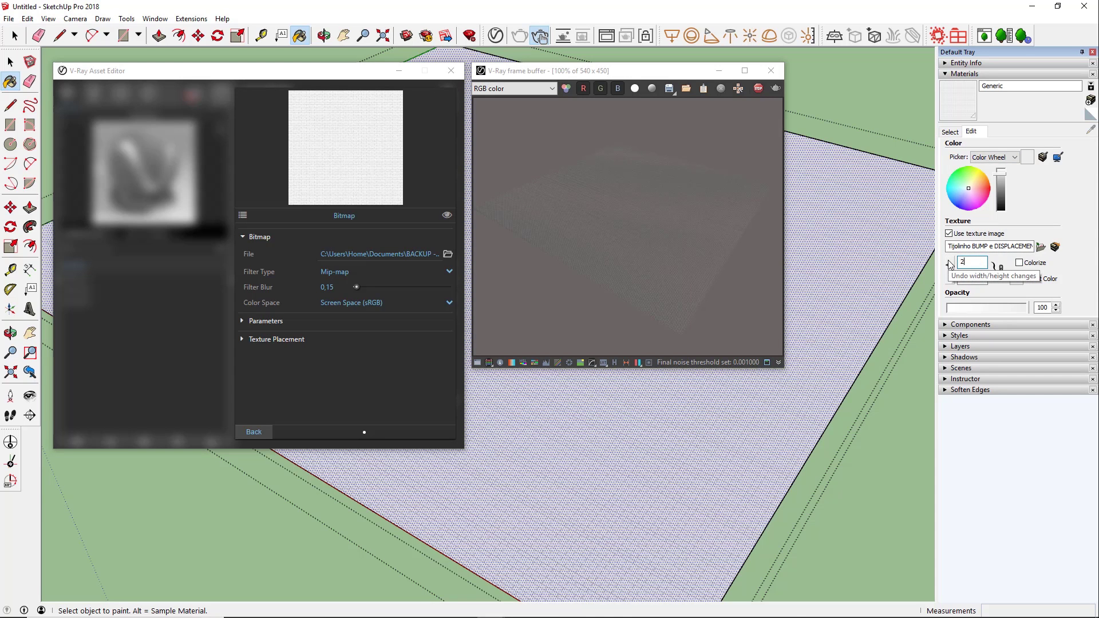
type(",5")
key("Return")
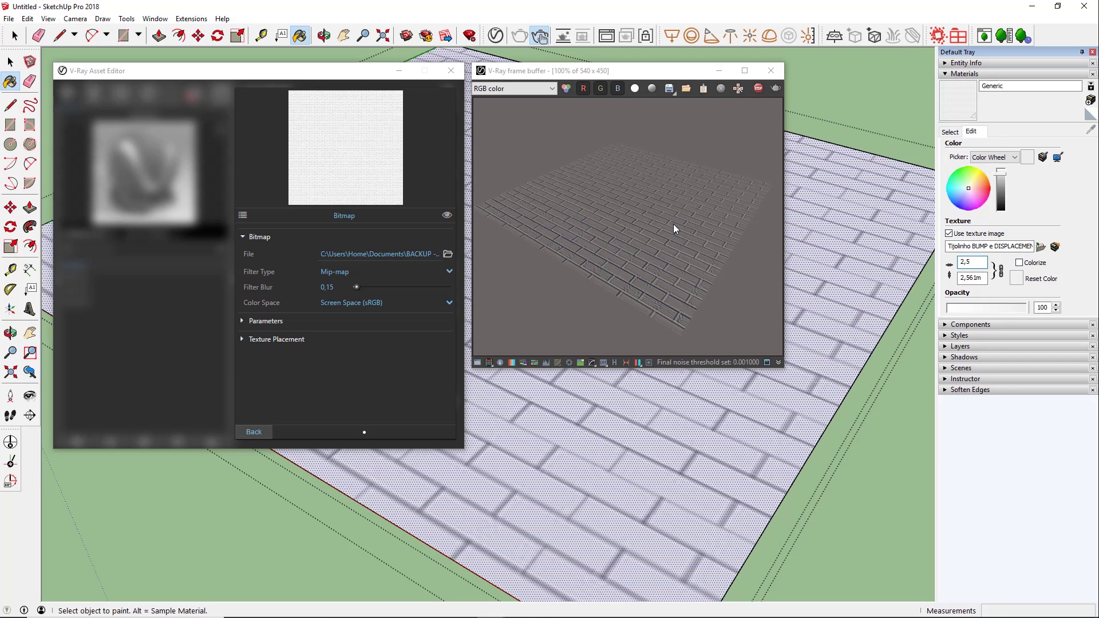
left_click(252, 432)
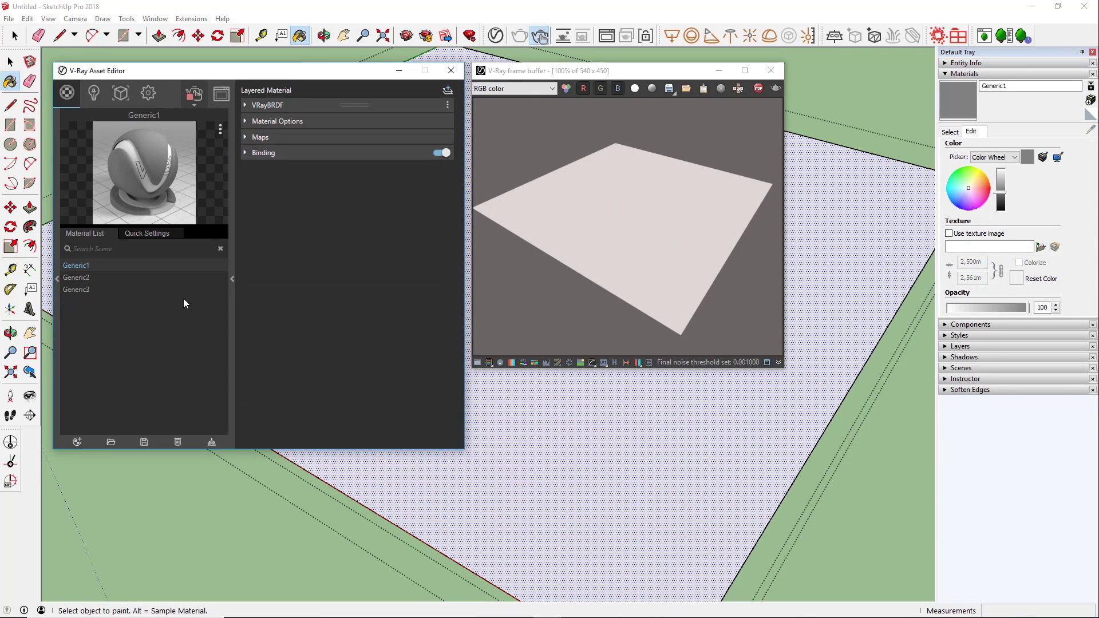
Enable Bump/Normal Mapping in the maps of the Generic1 material.
left_click(275, 139)
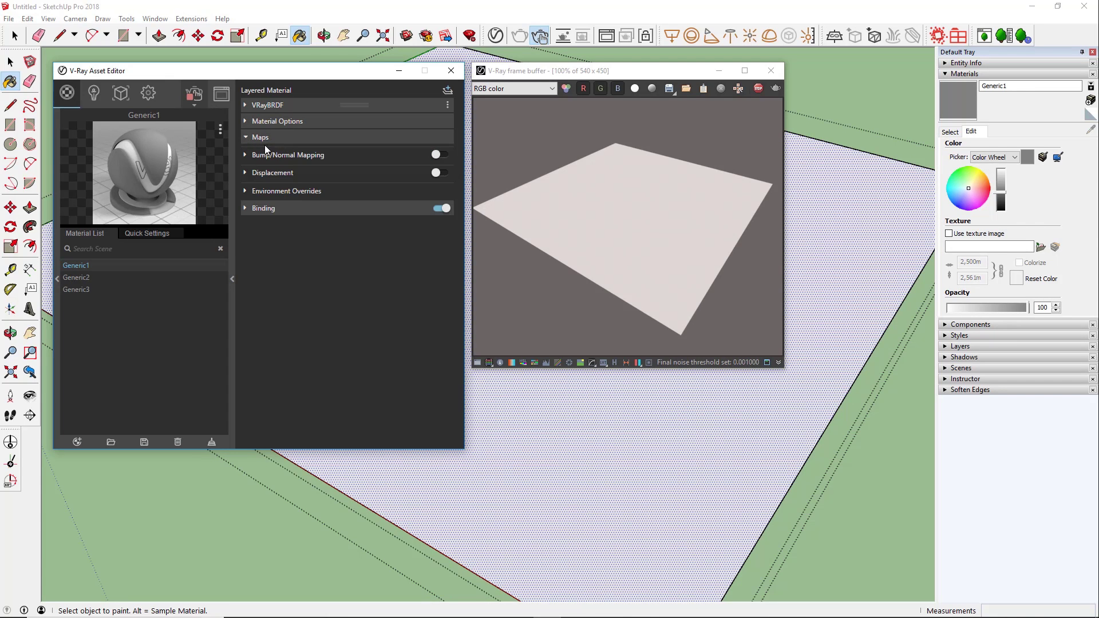
left_click(245, 155)
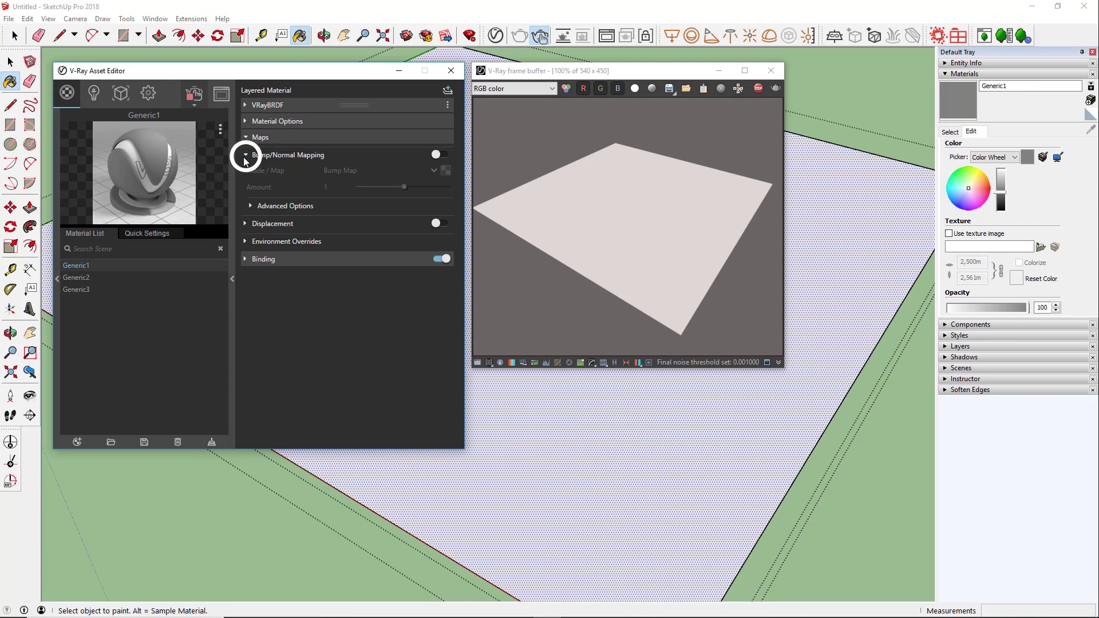
left_click(442, 156)
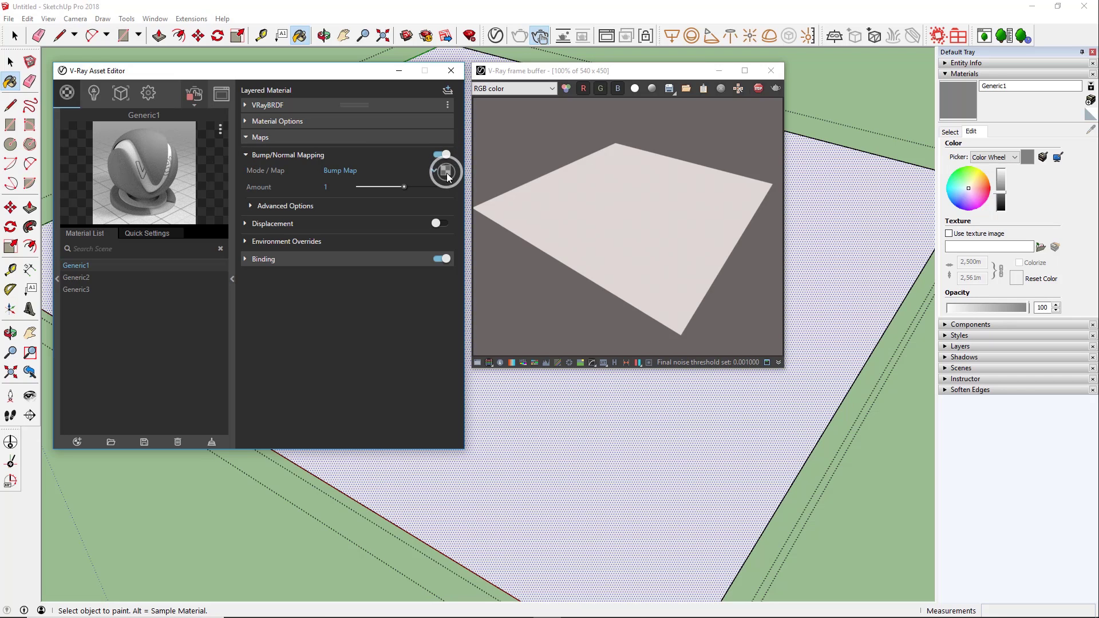
Load the "Tijolinho NORMAL MAP" image as a Bitmap in Generic1's bump slot and switch the mode to Normal Map.
left_click(448, 175)
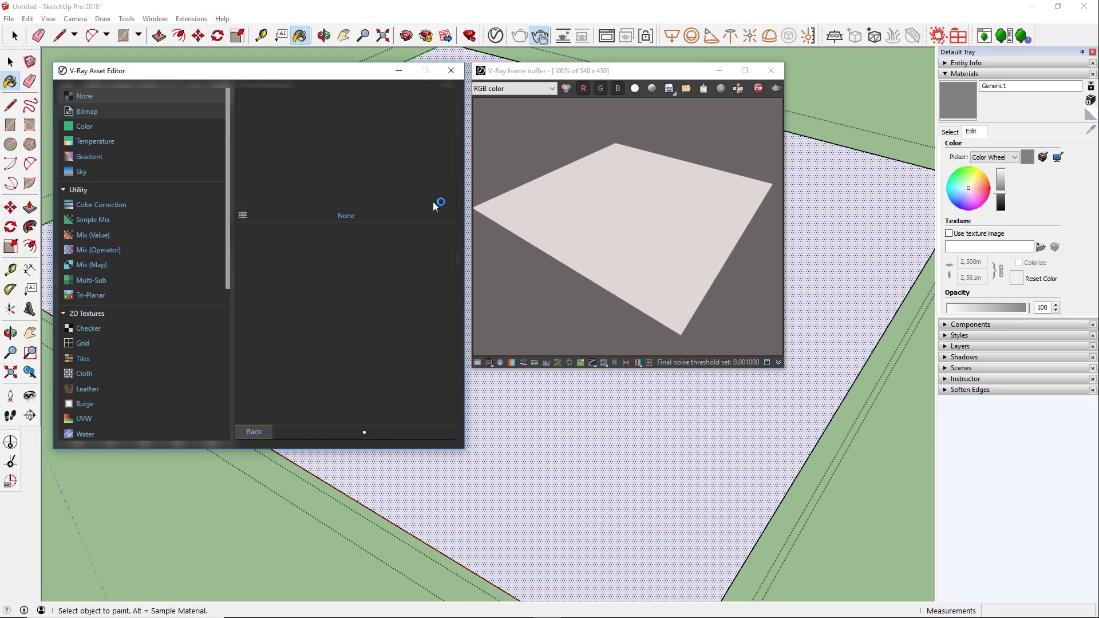
left_click(106, 113)
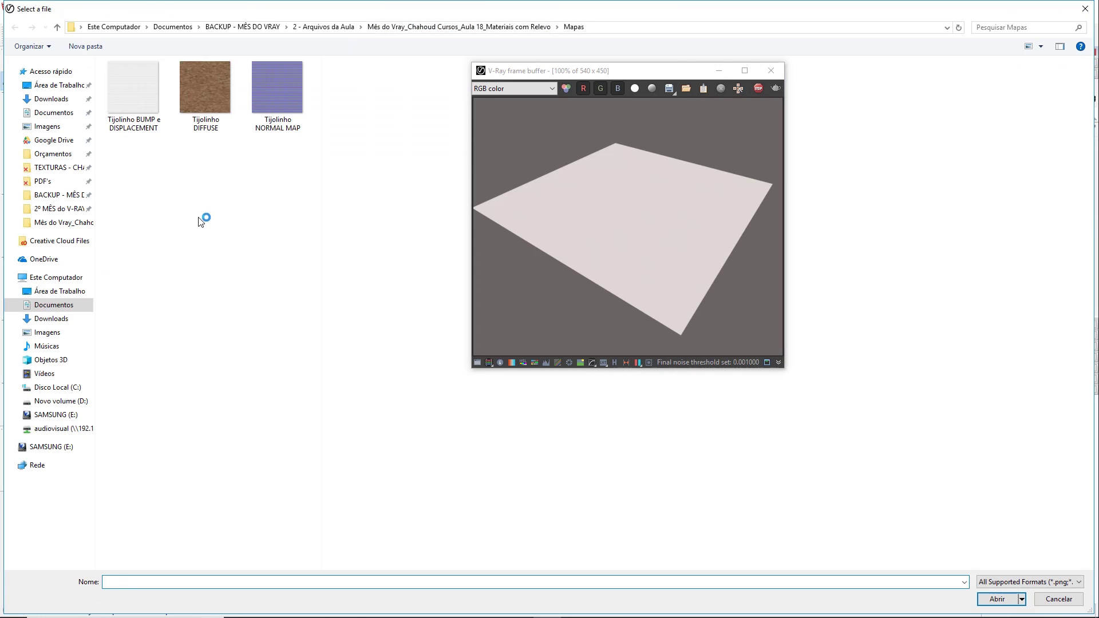
left_click(262, 103)
left_click(719, 71)
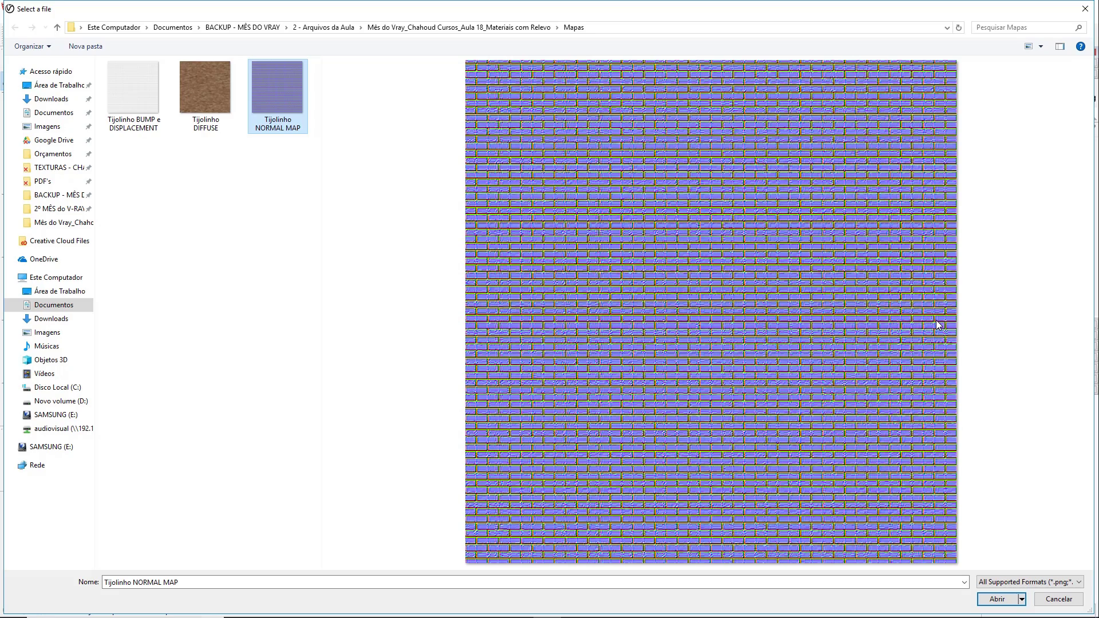
double_click(293, 95)
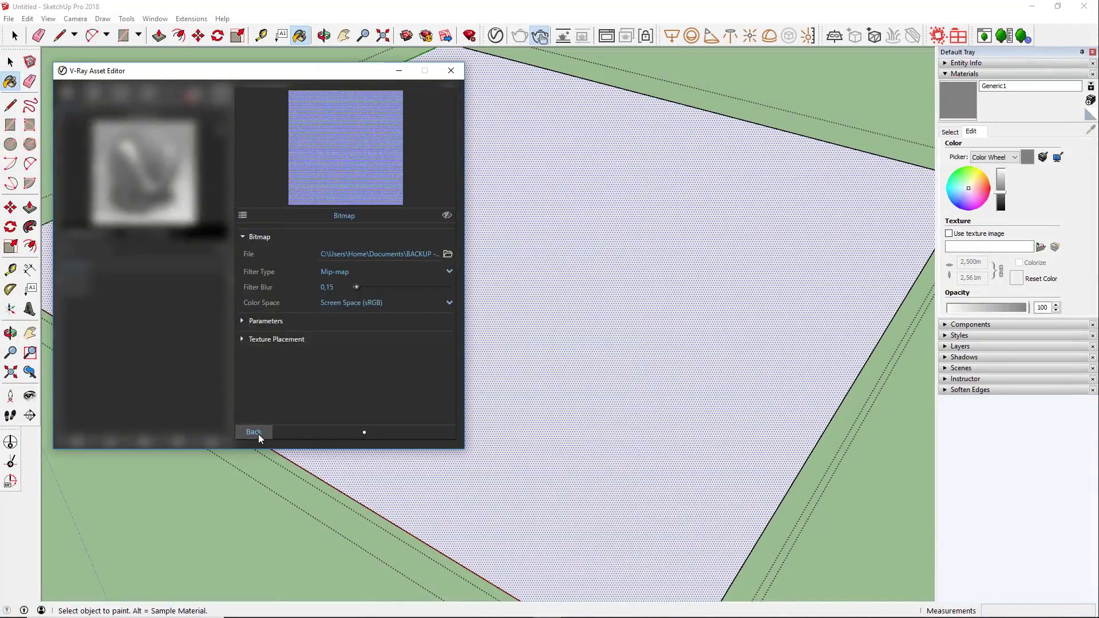
left_click(254, 432)
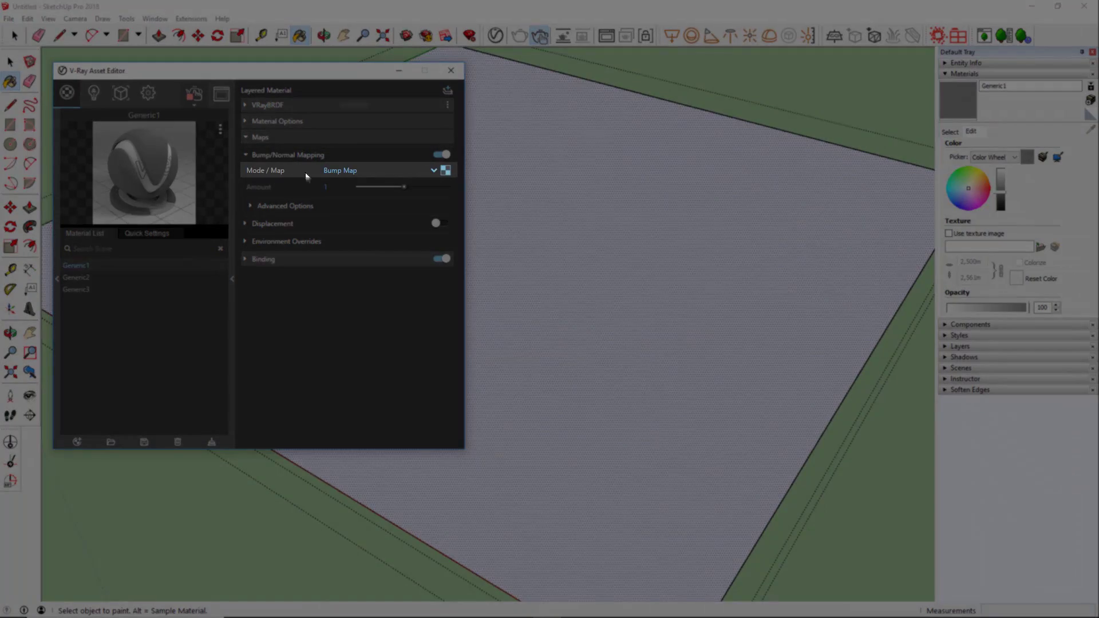
left_click(332, 171)
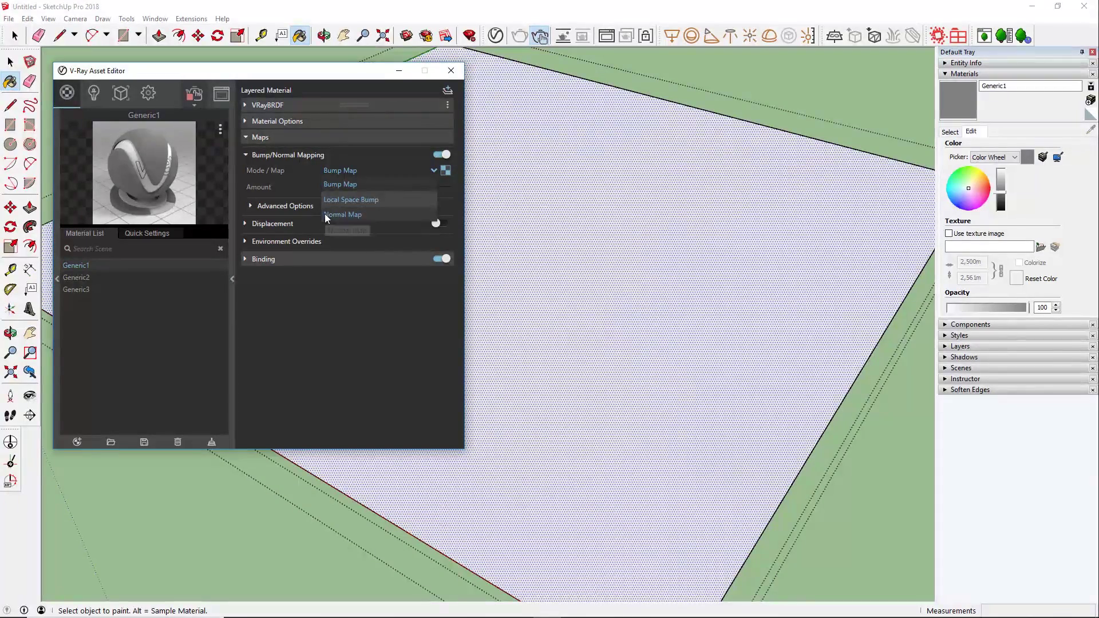
left_click(342, 214)
Paint the large plane's face with the Generic1 material and bring up the V-Ray frame buffer.
middle_click(760, 293)
key("b")
left_click(616, 236)
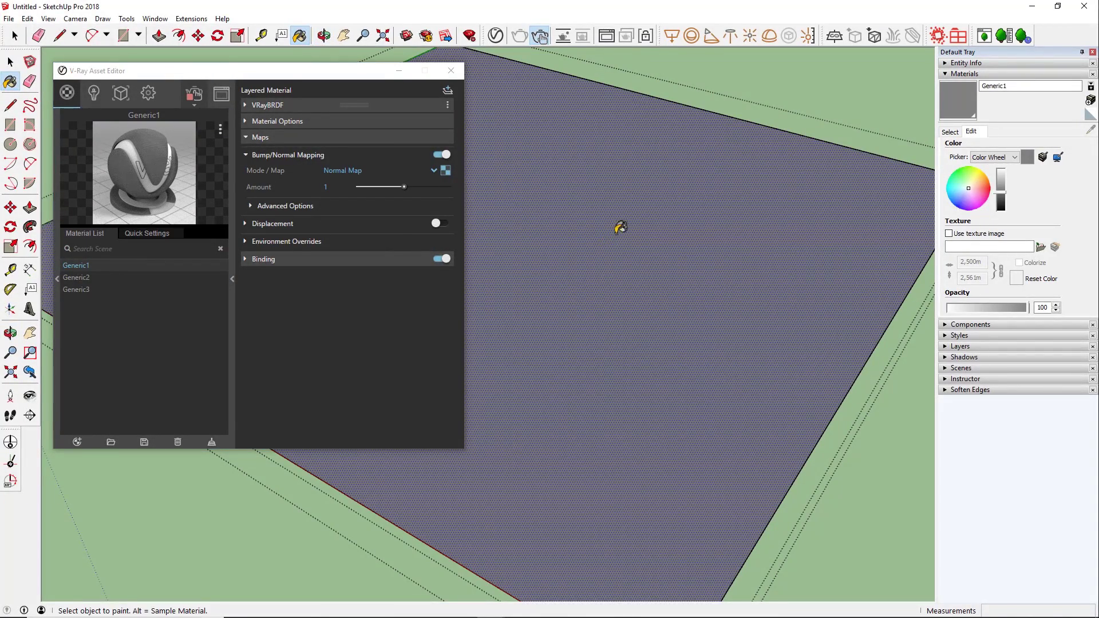
left_click(607, 35)
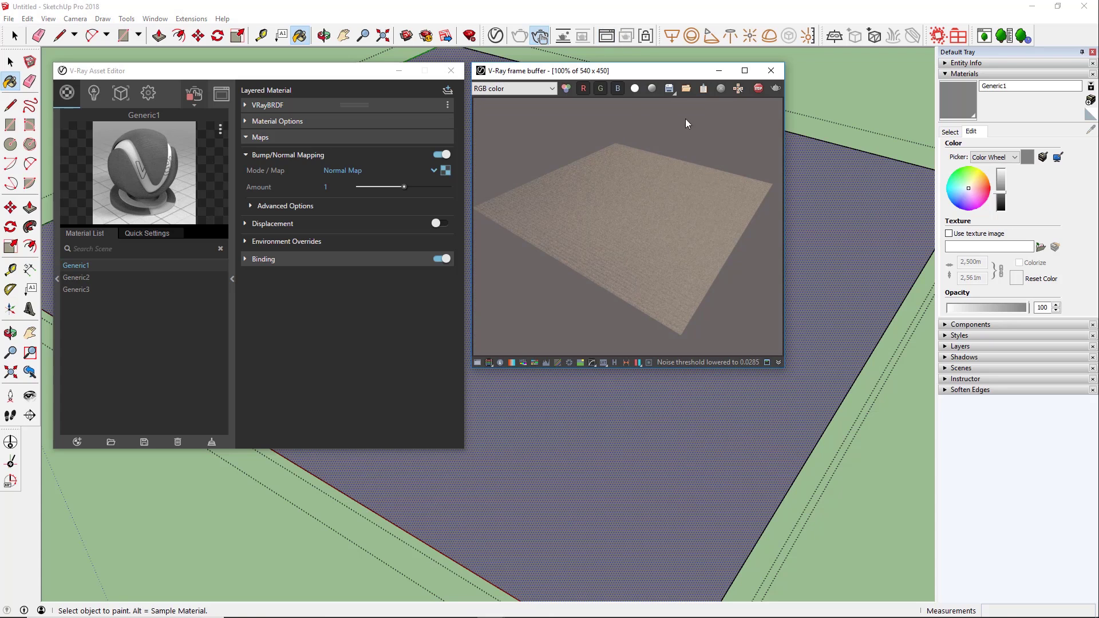
Use Generic1's normal map bitmap as its viewport texture and set the texture width to 2,5 m.
left_click(448, 170)
left_click(447, 216)
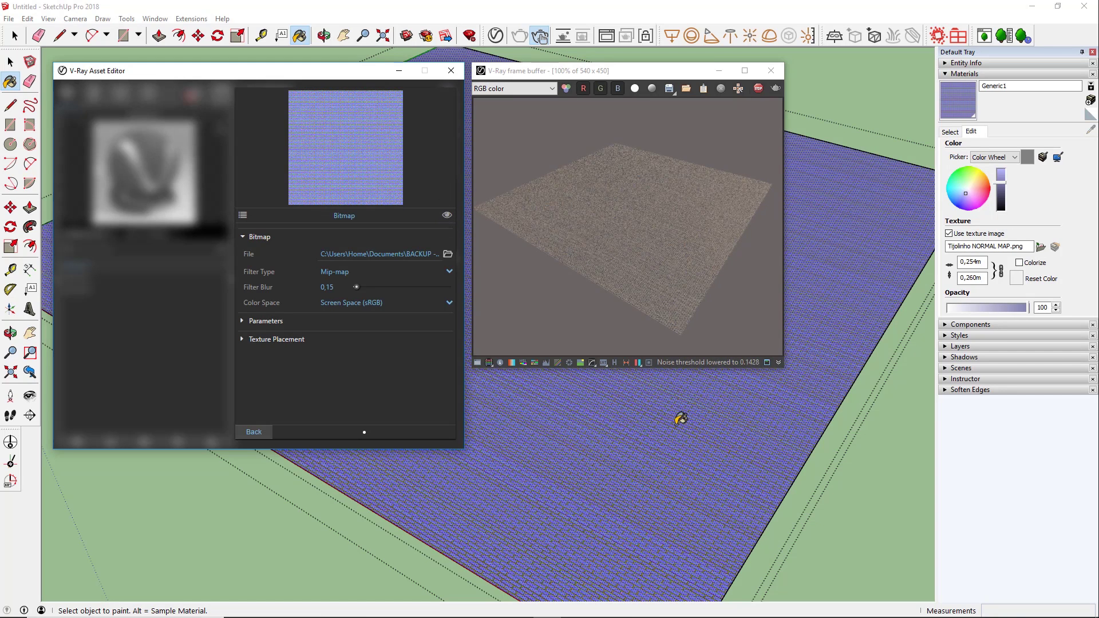
left_click(980, 261)
type("2,5")
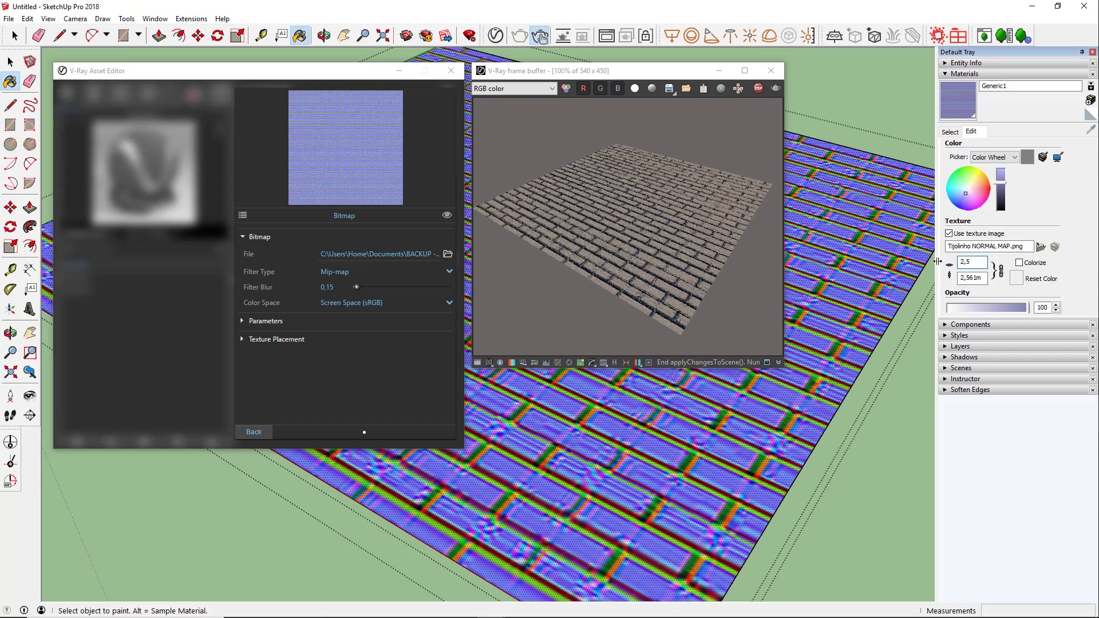
left_click(244, 437)
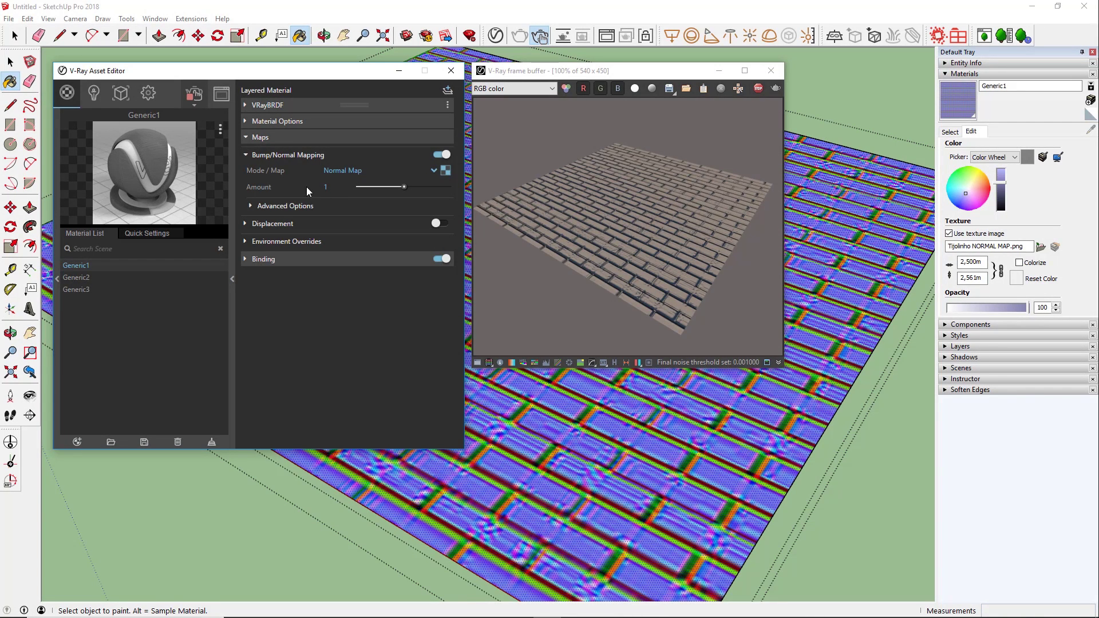
Try a Bump/Normal Mapping amount of ,1 for the Generic1 material.
left_click(336, 188)
key("BackSpace")
type(",1")
key("Return")
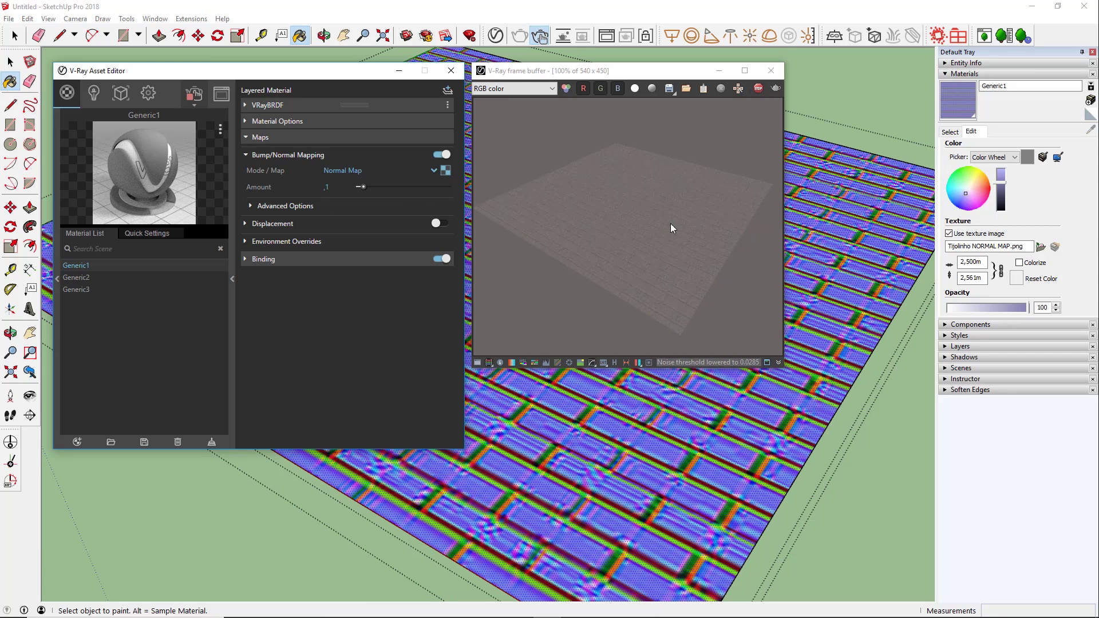
Set Generic1's Bump/Normal Mapping amount to 2 and compare the relief in the render.
scroll(650, 209, "up", 1)
scroll(654, 210, "down", 1)
type("2")
key("Return")
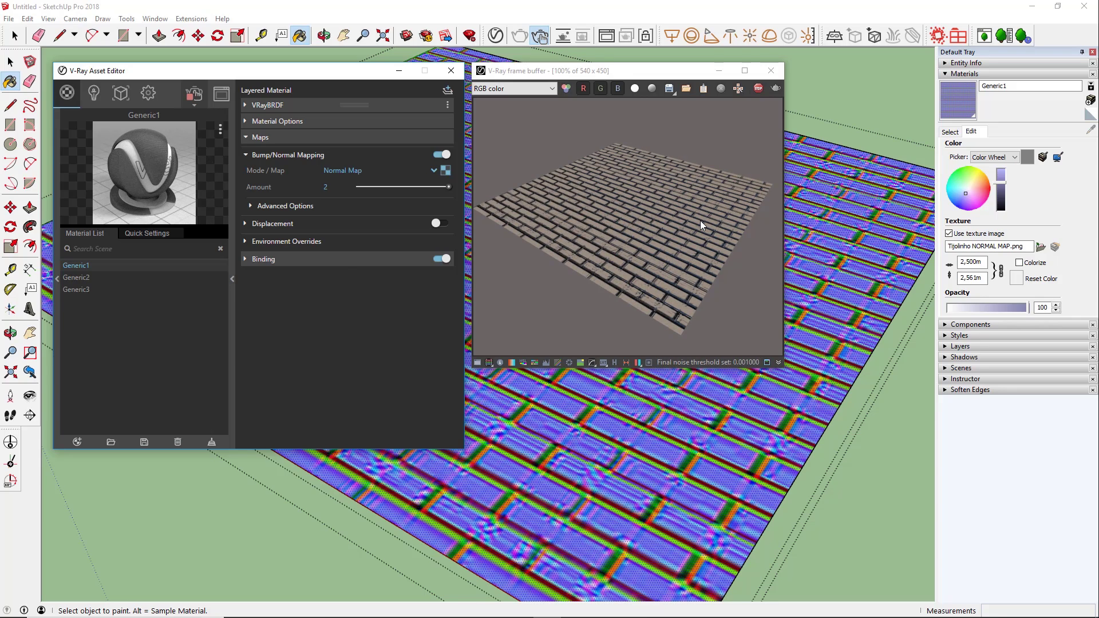
Delete the Generic1 material and enable Displacement in the maps of the Generic2 material.
right_click(77, 265)
left_click(95, 300)
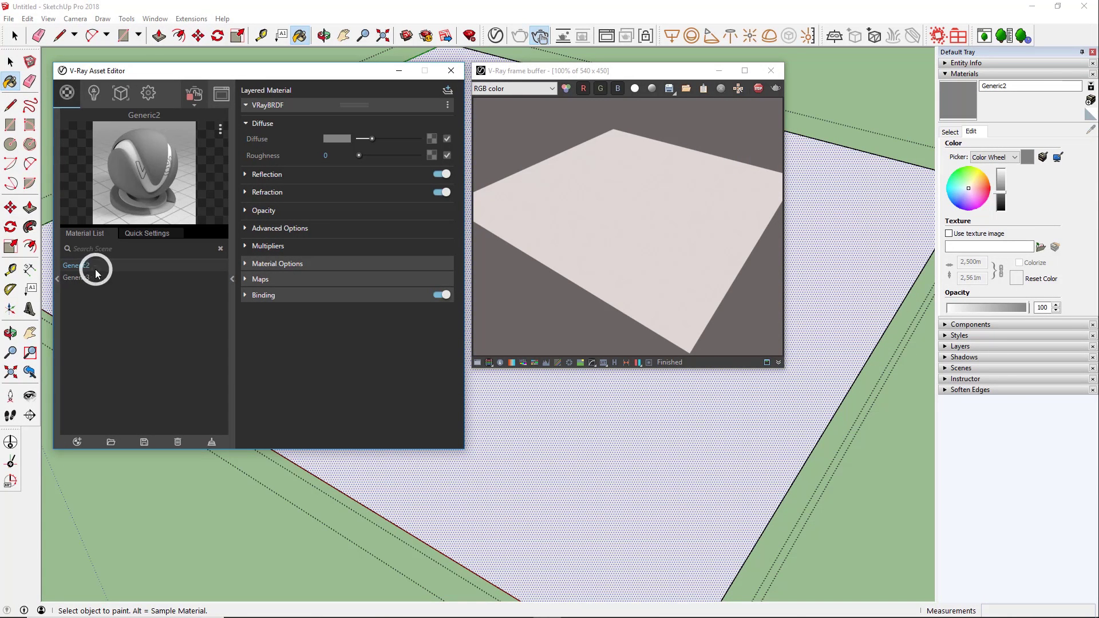
left_click(245, 279)
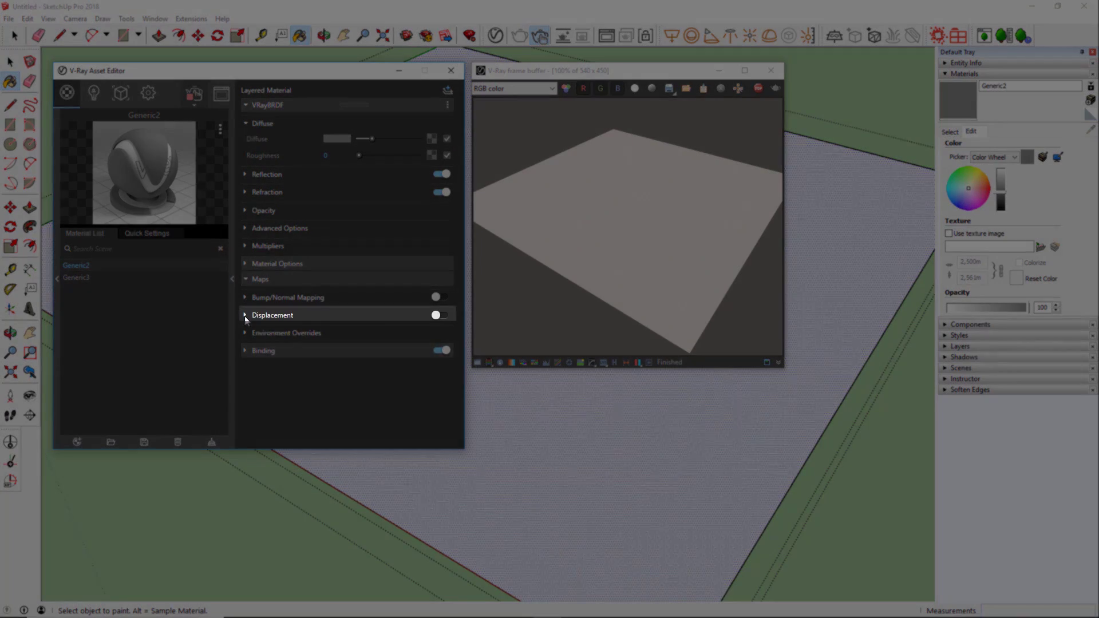
left_click(246, 316)
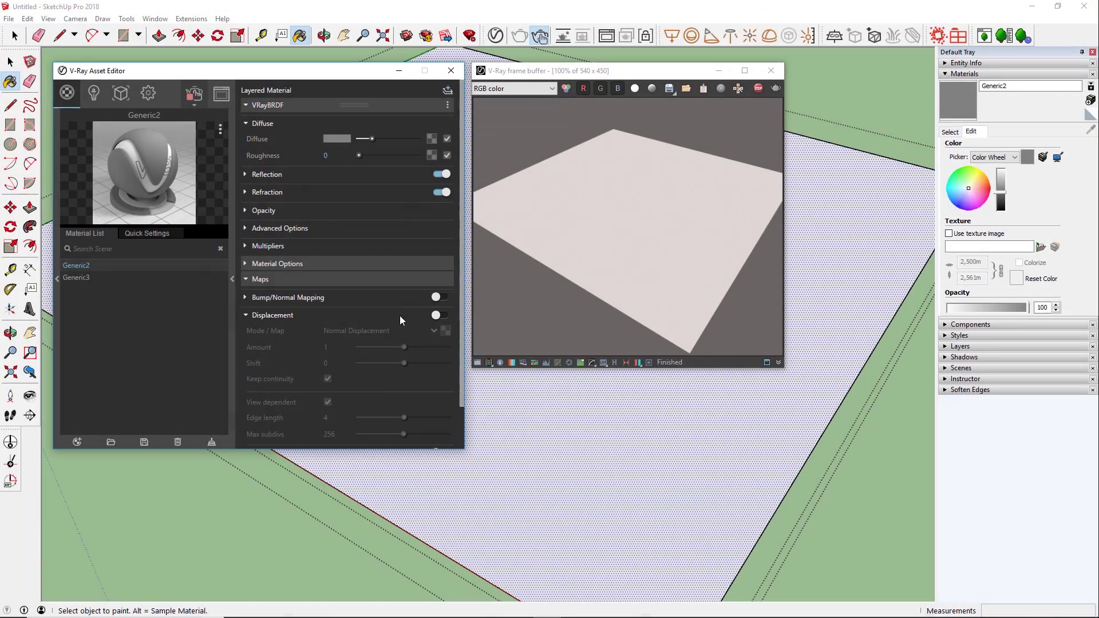
left_click(441, 316)
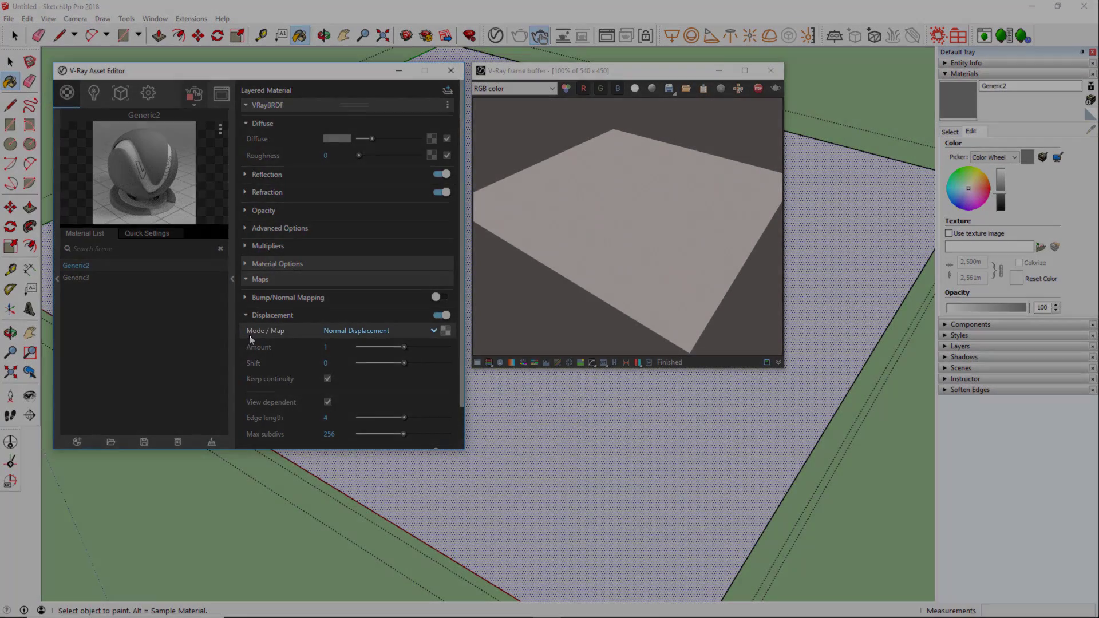
mouse_move(250, 339)
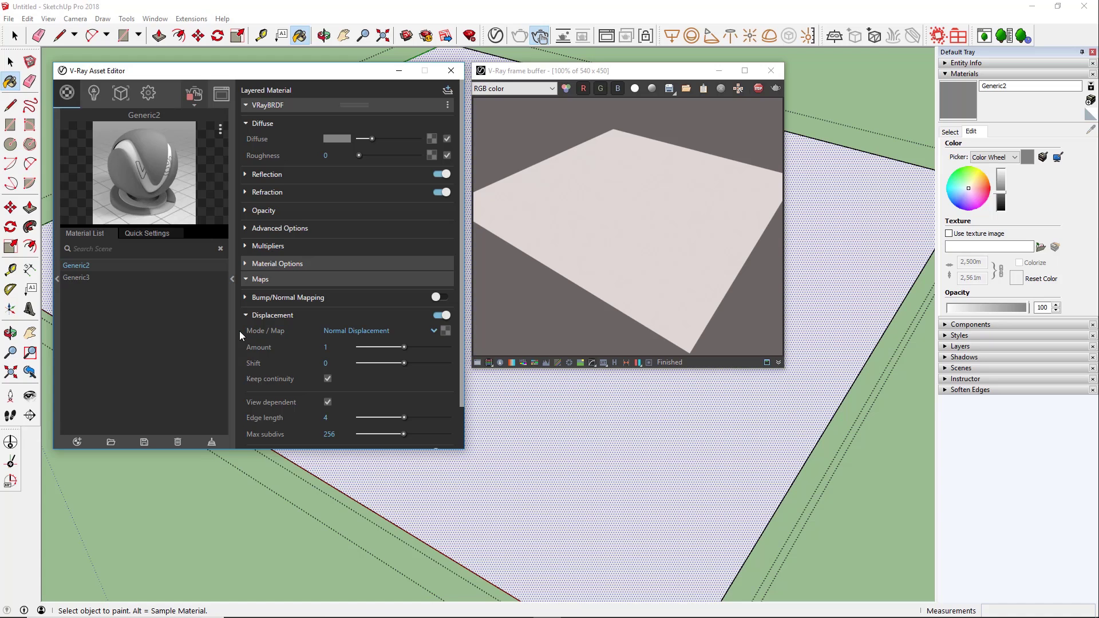
Assign the Tijolinho BUMP e DISPLACEMENT bitmap to Generic2's displacement in Normal Displacement mode and use it as the viewport texture.
left_click(433, 331)
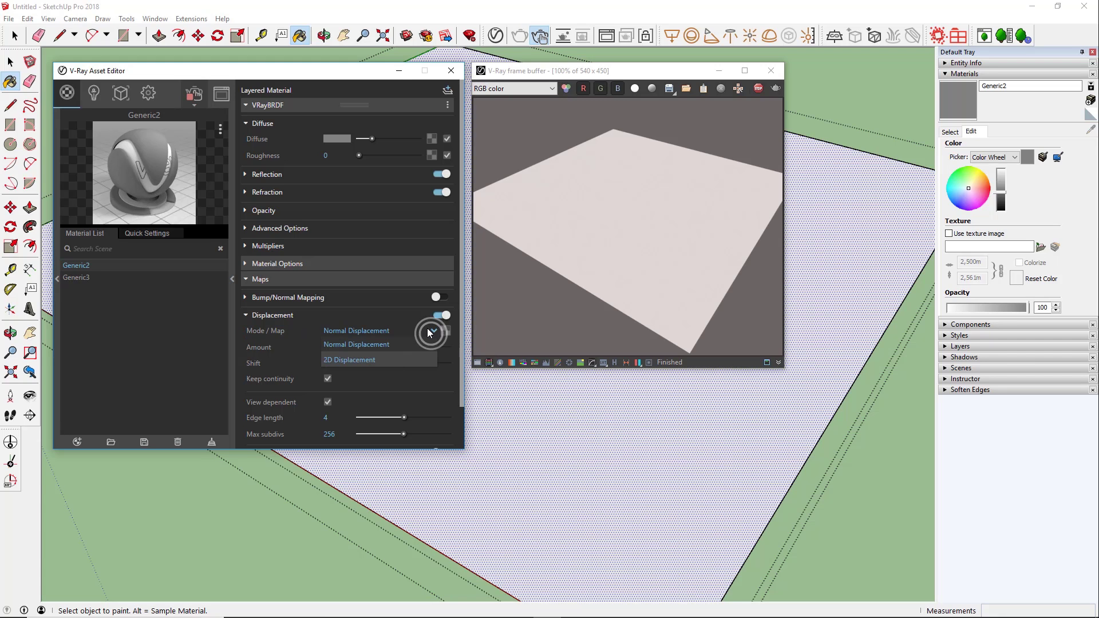
left_click(401, 346)
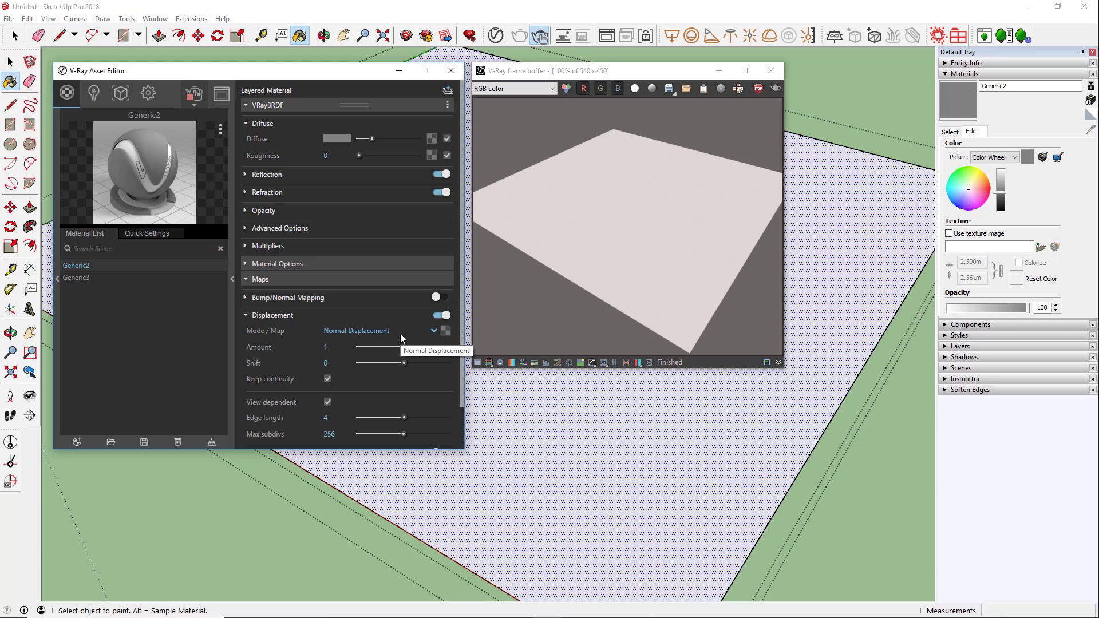
left_click(445, 331)
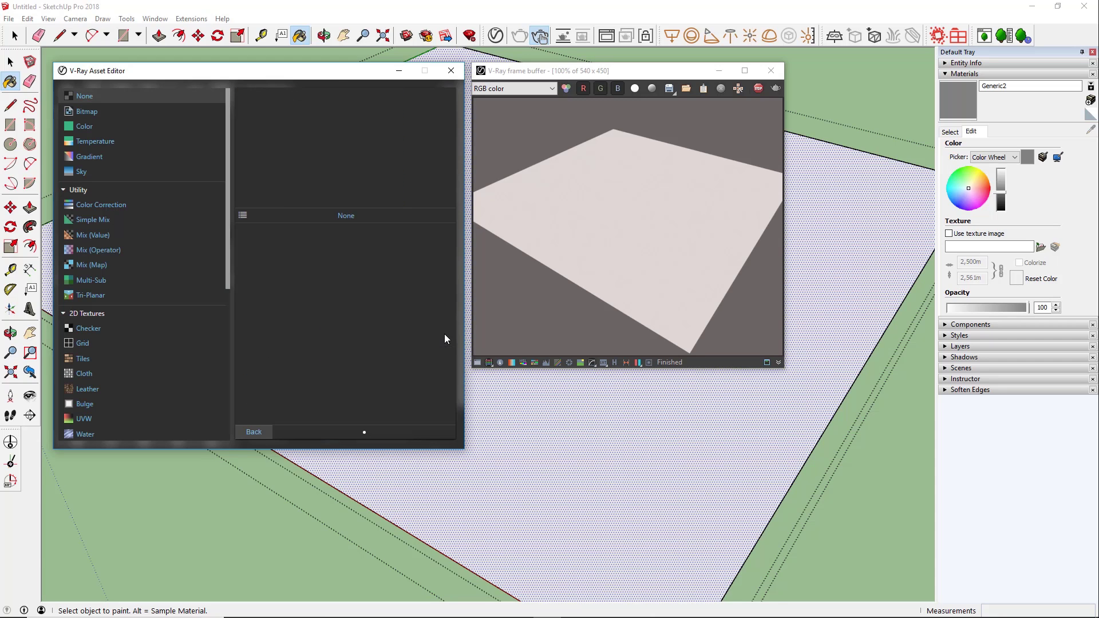
left_click(115, 111)
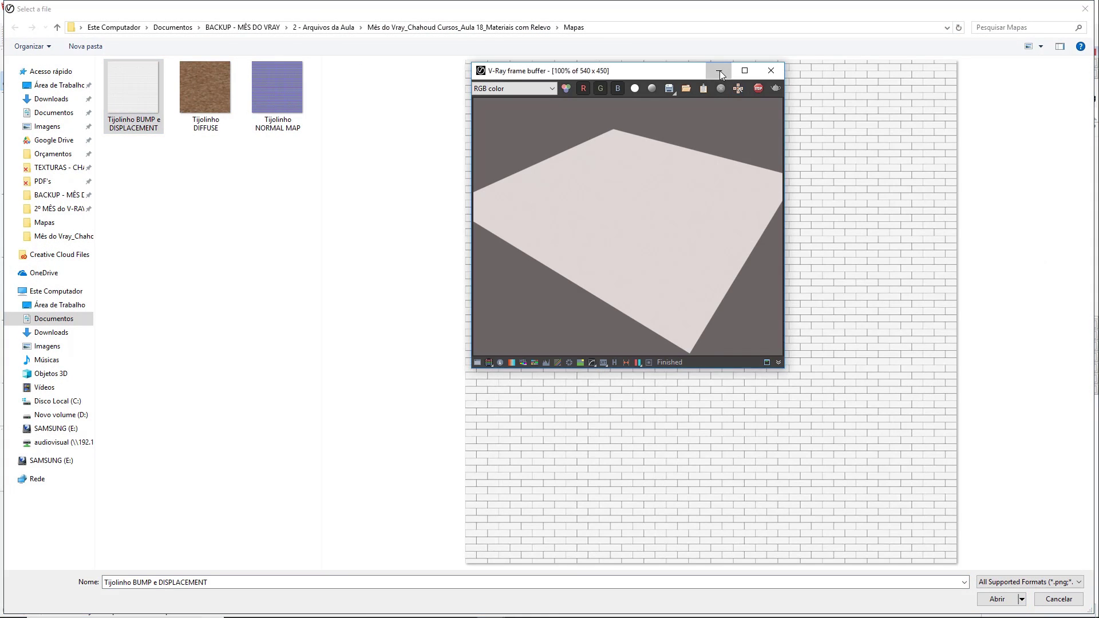
left_click(719, 70)
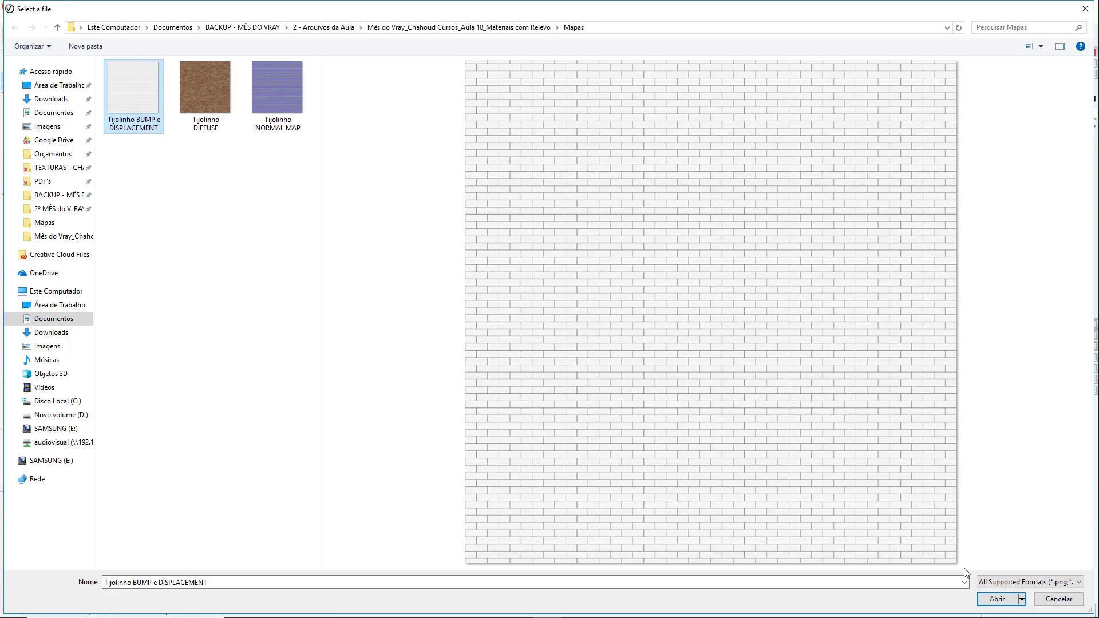
left_click(996, 600)
left_click(447, 216)
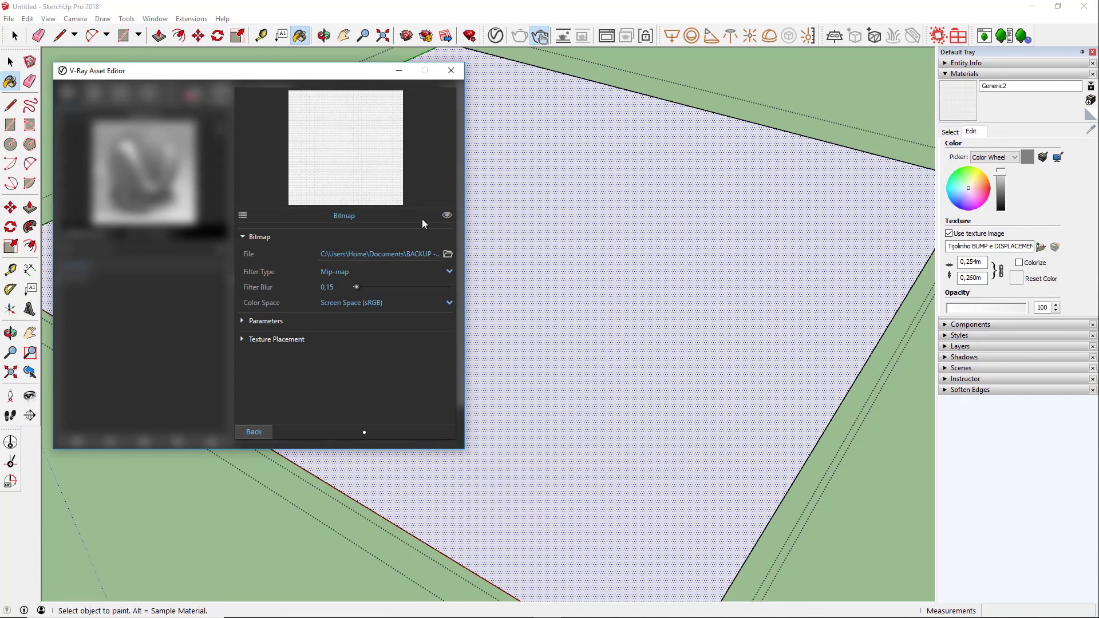
left_click(252, 433)
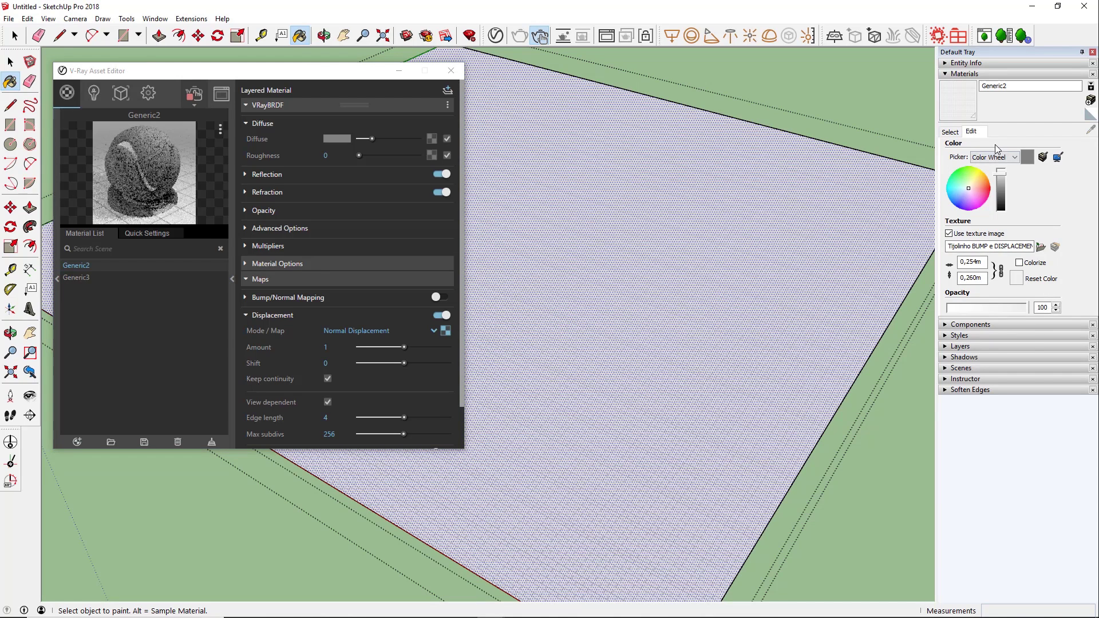
Set Generic2's texture width to 2 m and show the V-Ray frame buffer.
double_click(972, 262)
type("2")
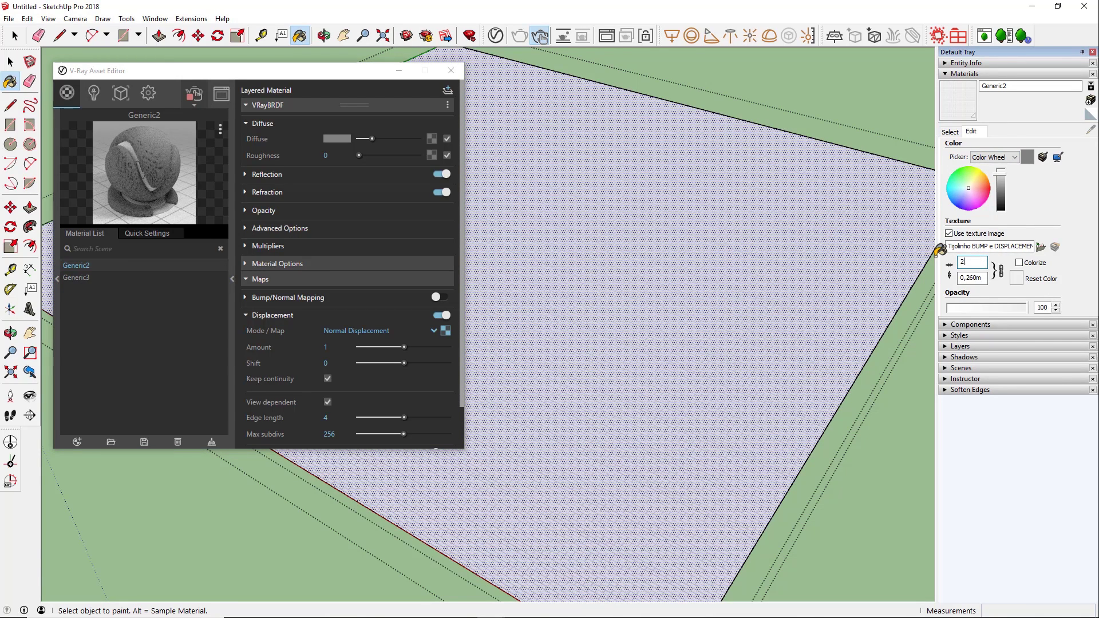
key("Return")
left_click(608, 36)
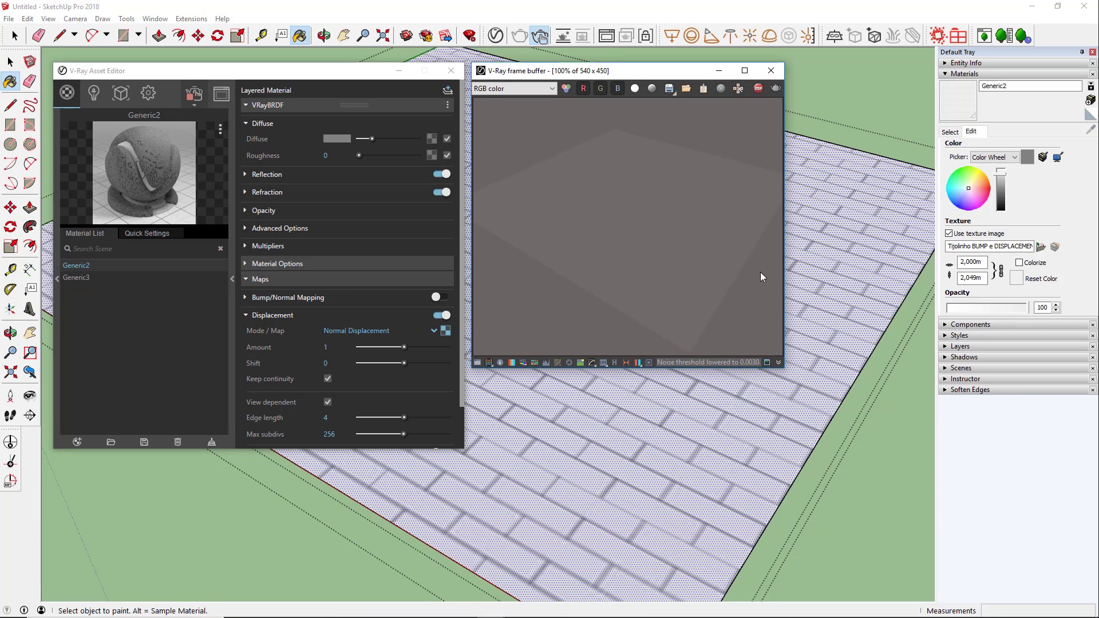
Close the plane's group for editing and restart the interactive render.
key("space")
left_click(874, 116)
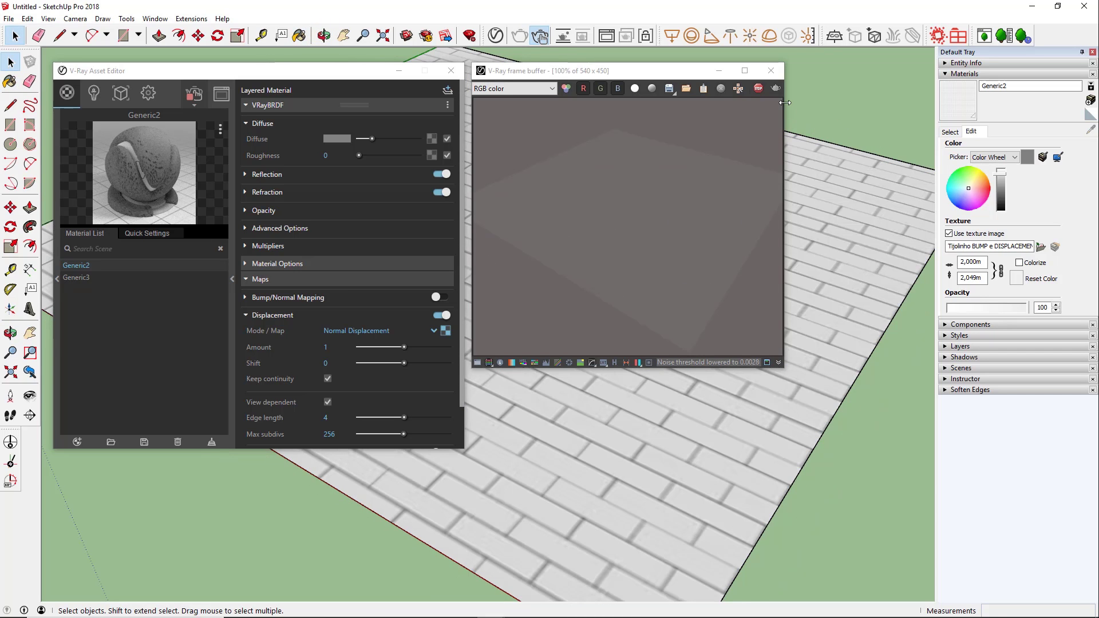
left_click(759, 88)
left_click(542, 39)
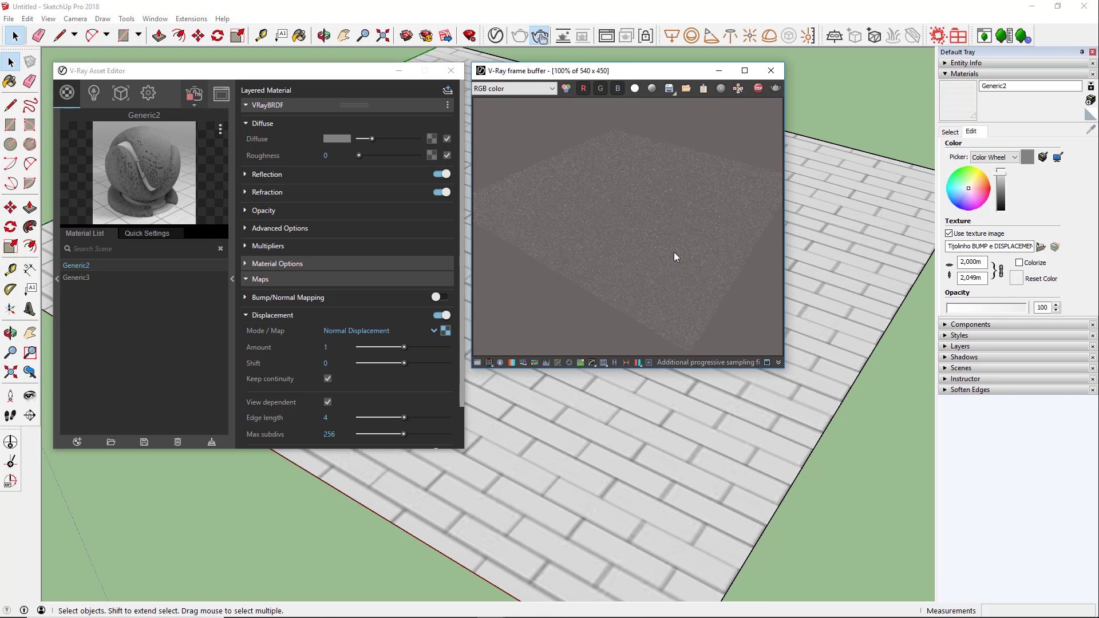
Open the plane's group and paint the underside of its face with the Generic2 material.
double_click(803, 259)
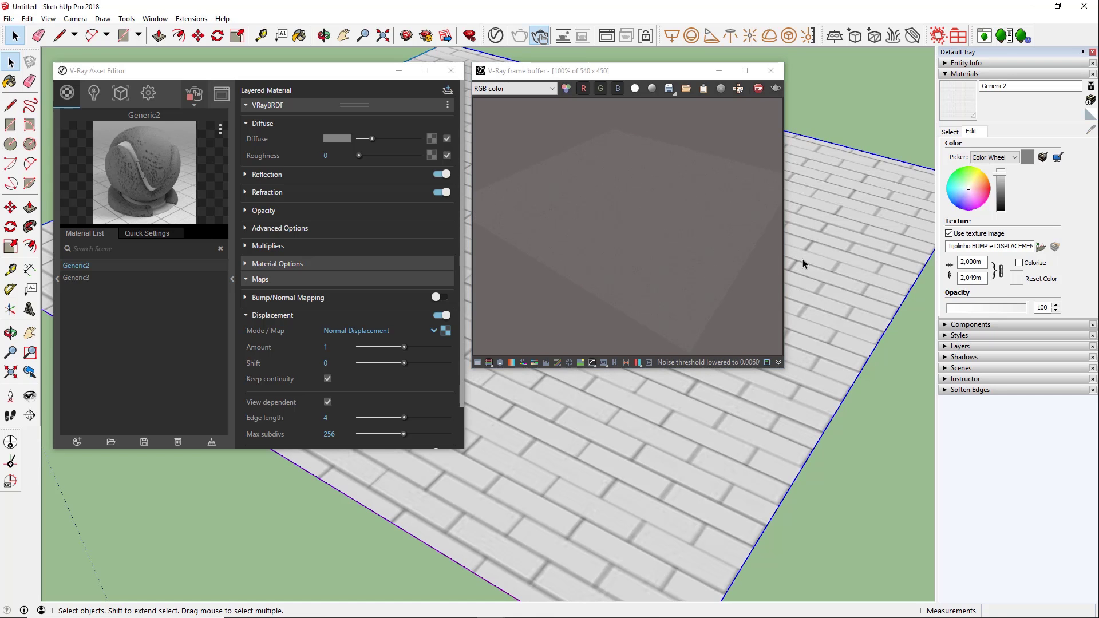
double_click(843, 232)
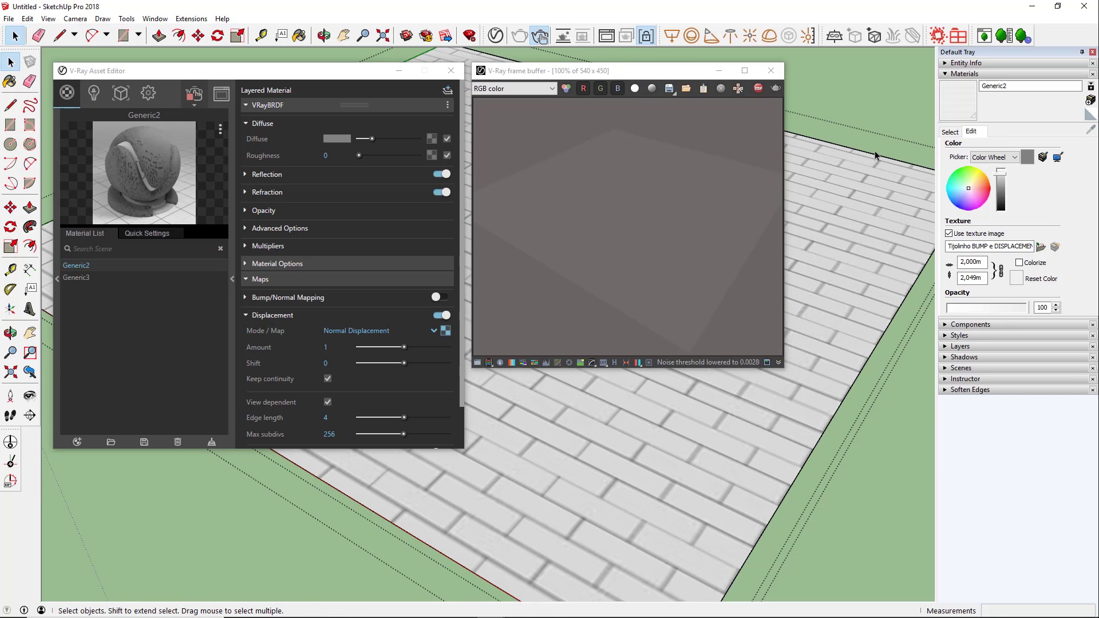
left_click(964, 108)
middle_click_drag(760, 481, 792, 172)
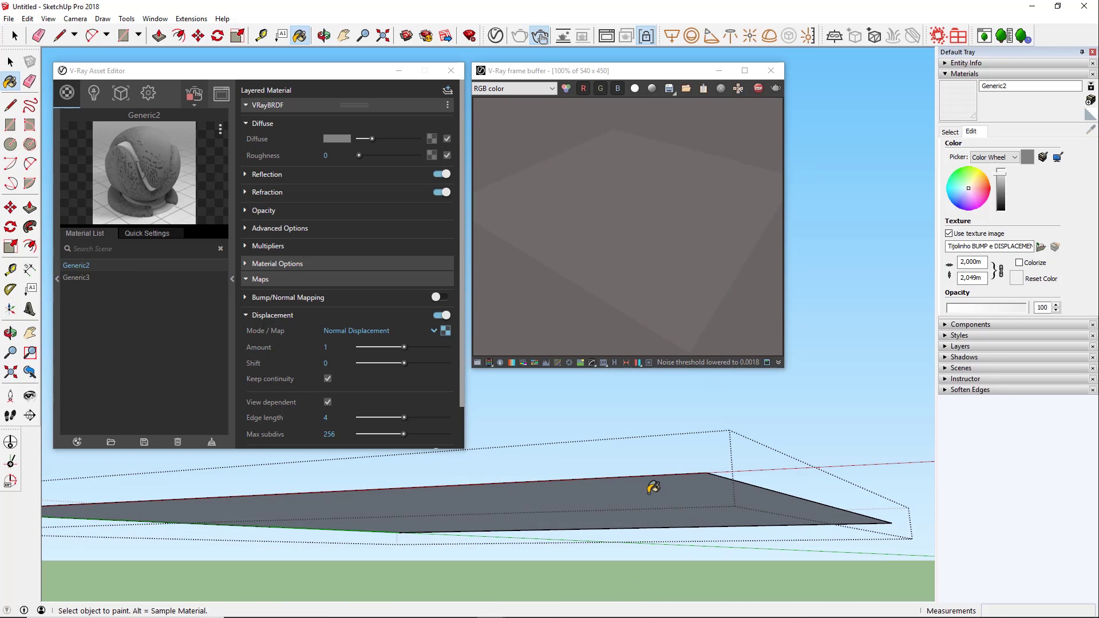
left_click(677, 482)
middle_click_drag(823, 312, 783, 363)
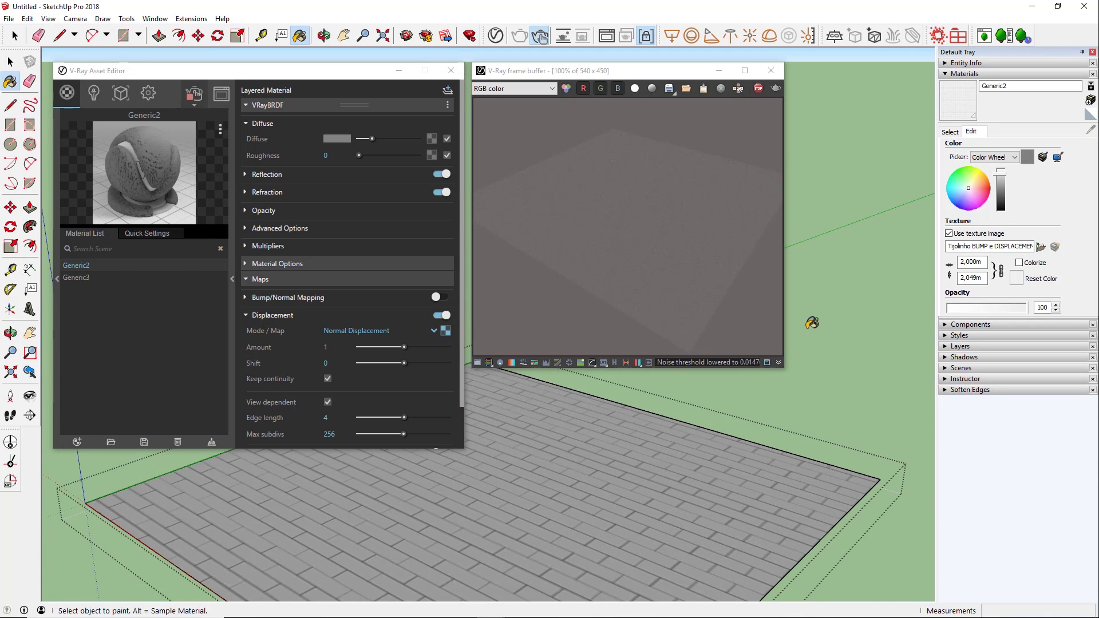
Close the plane's group, restart the interactive render and view the displaced bricks from closer up.
scroll(824, 361, "down", 3)
key("space")
left_click(759, 87)
left_click(540, 35)
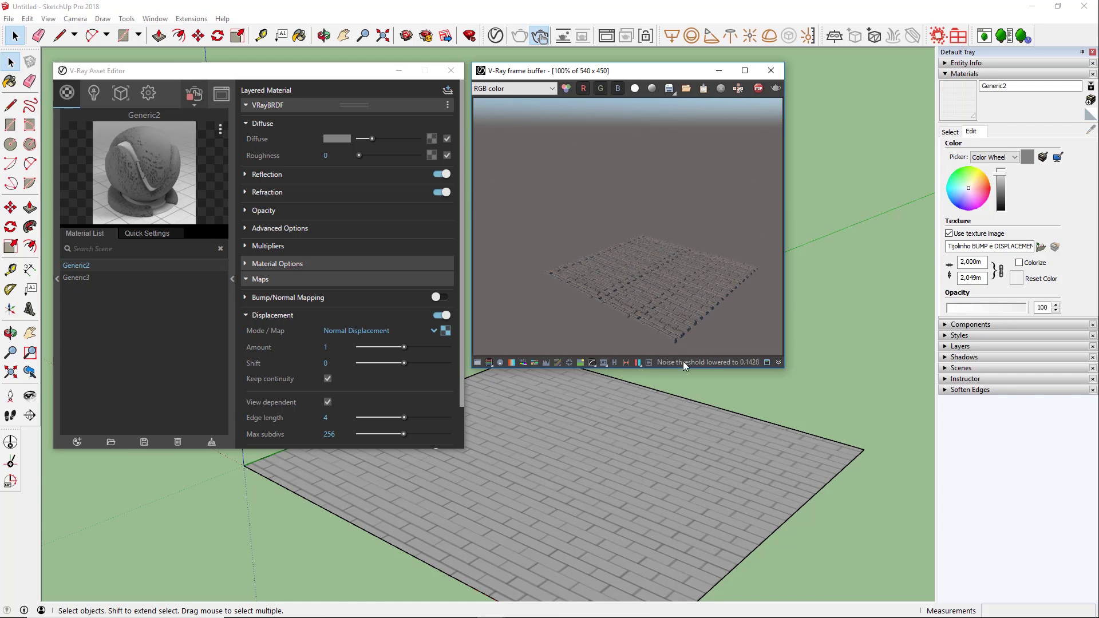
scroll(630, 539, "up", 6)
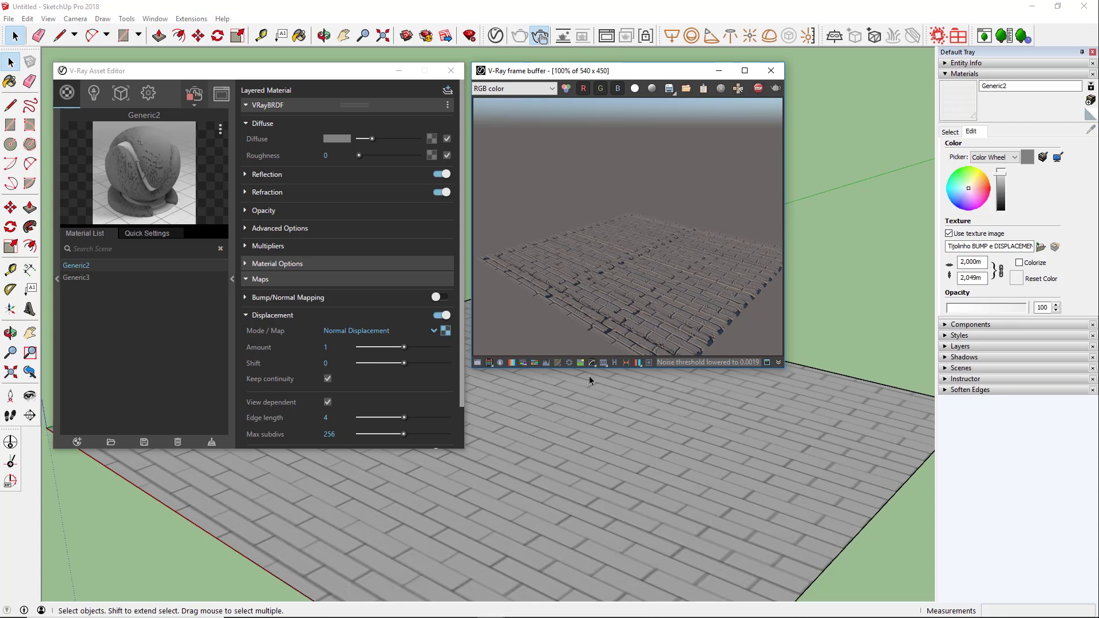
Switch Generic2's displacement mode to 2D Displacement and open its displacement amount for editing.
left_click(431, 331)
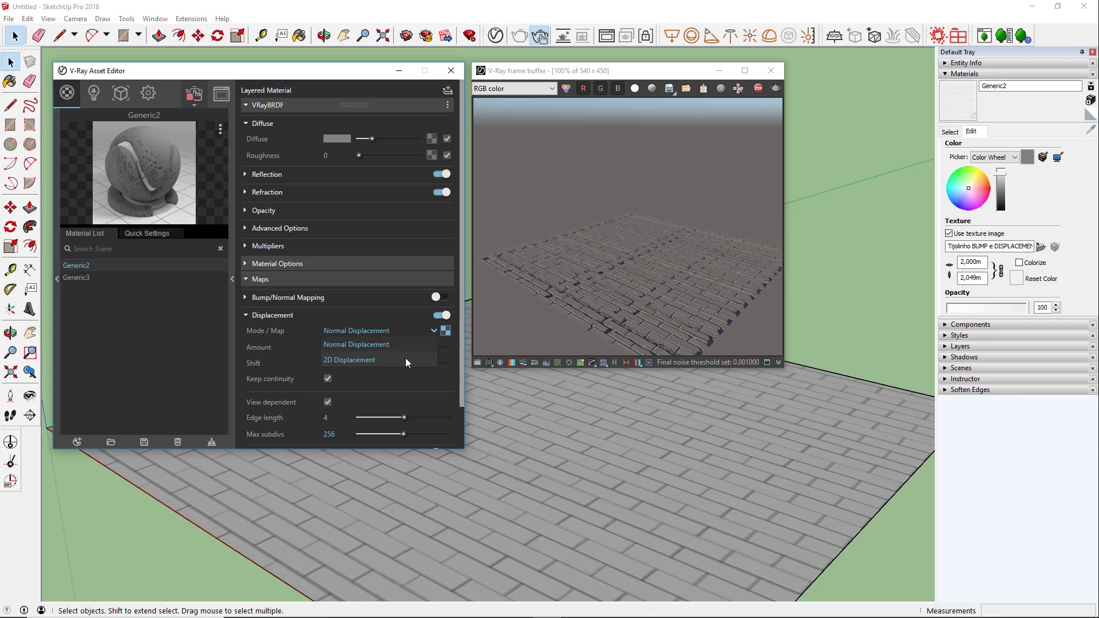
left_click(406, 358)
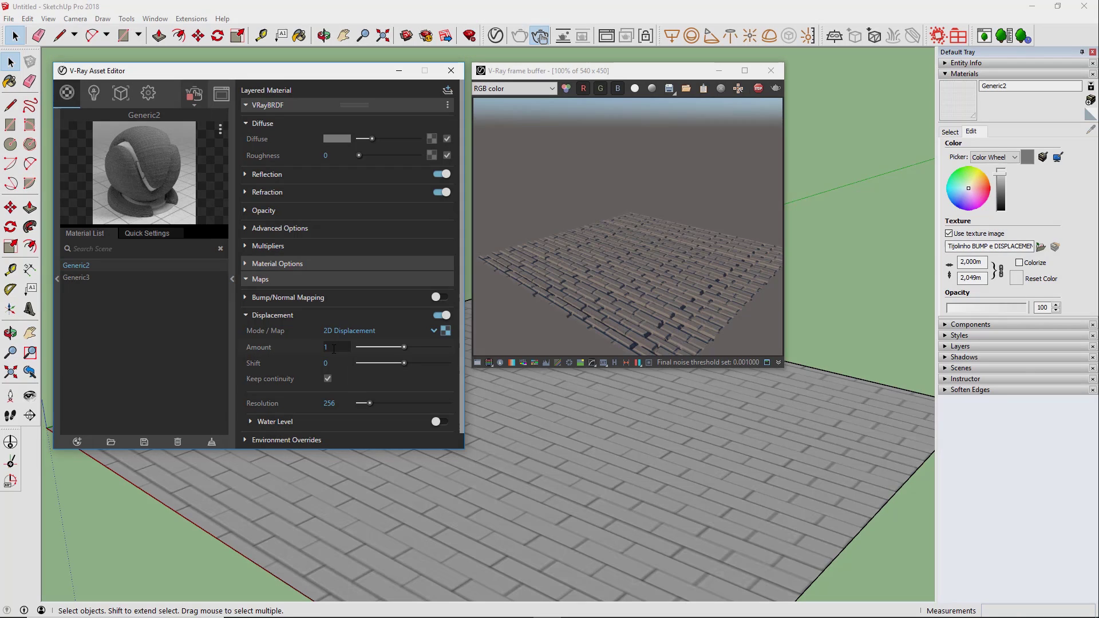
left_click(325, 347)
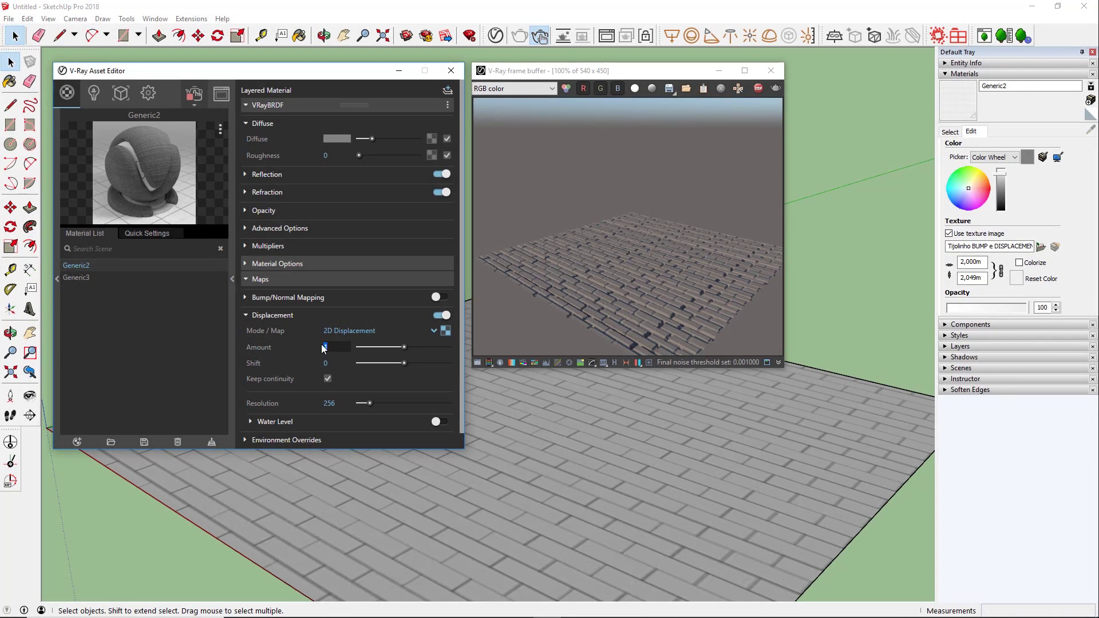
key("Return")
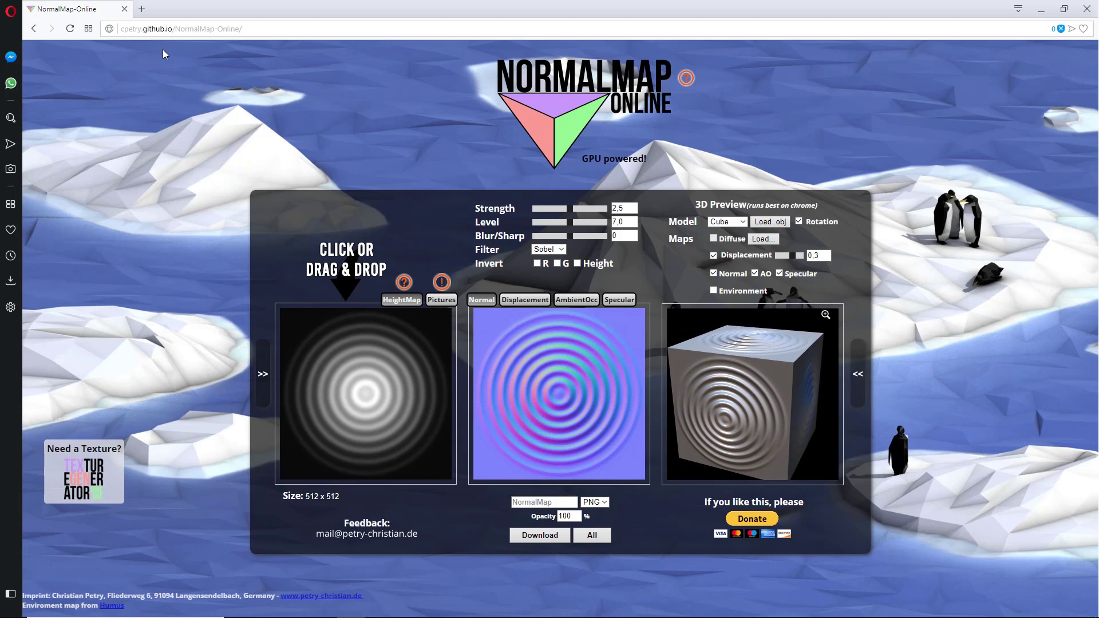
In NormalMap-Online, load the Tijolinho 14 image as the 3D preview's diffuse map and as the height map source.
left_click(761, 240)
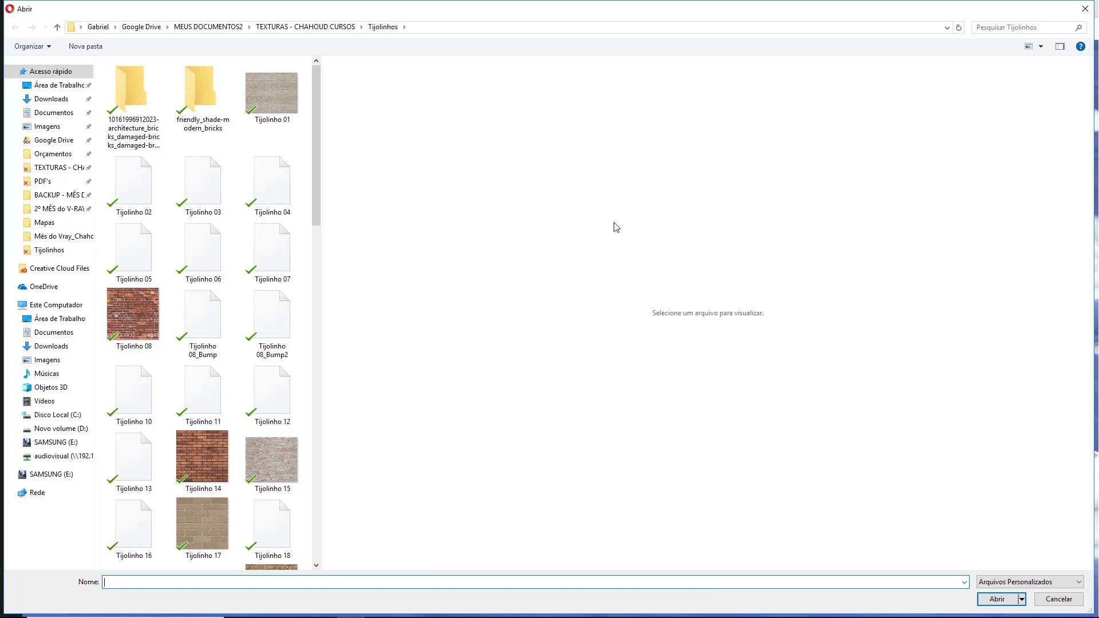
left_click(198, 441)
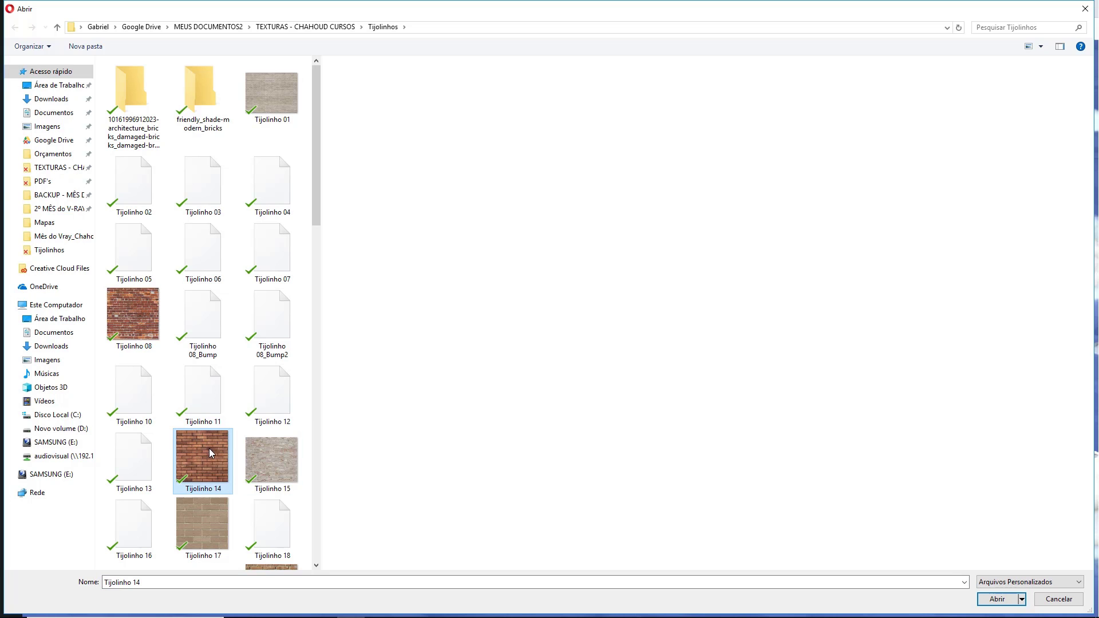
left_click(996, 599)
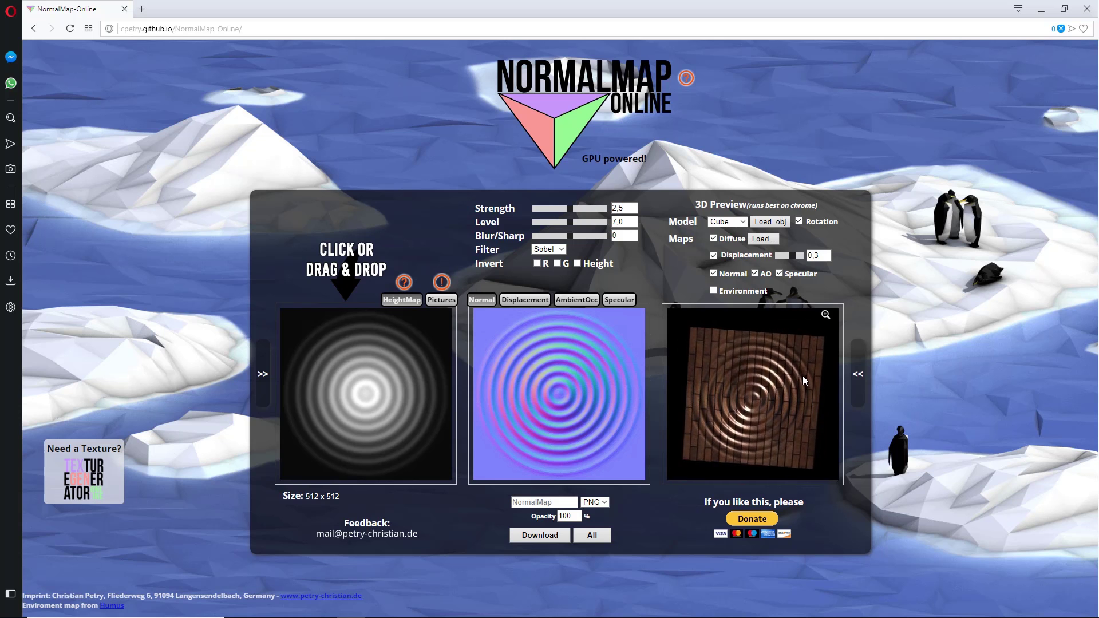
left_click(356, 392)
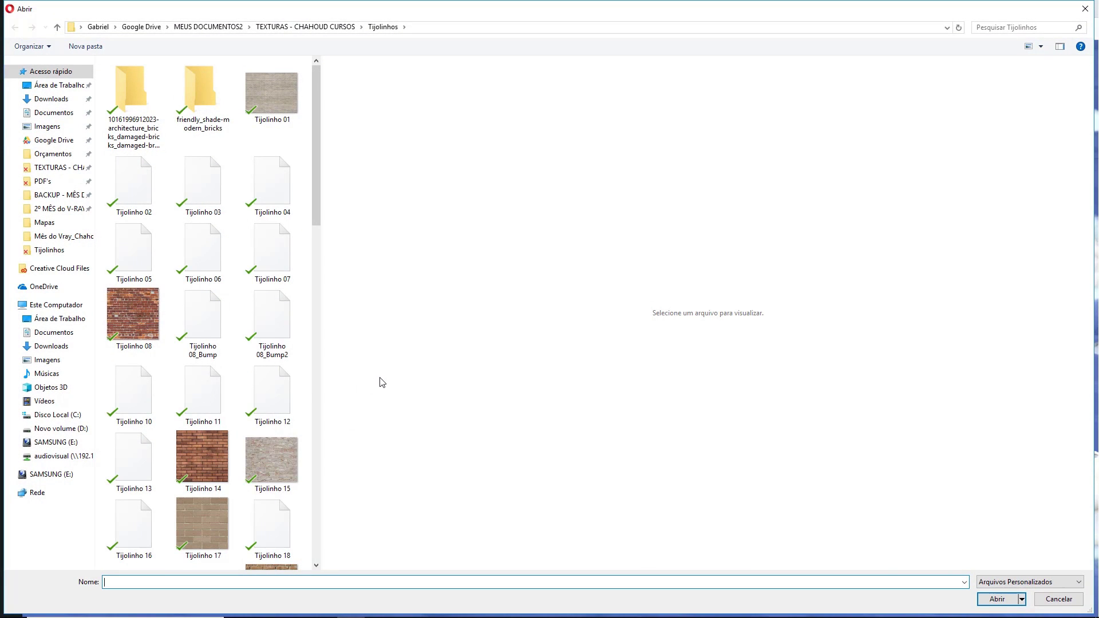
double_click(204, 445)
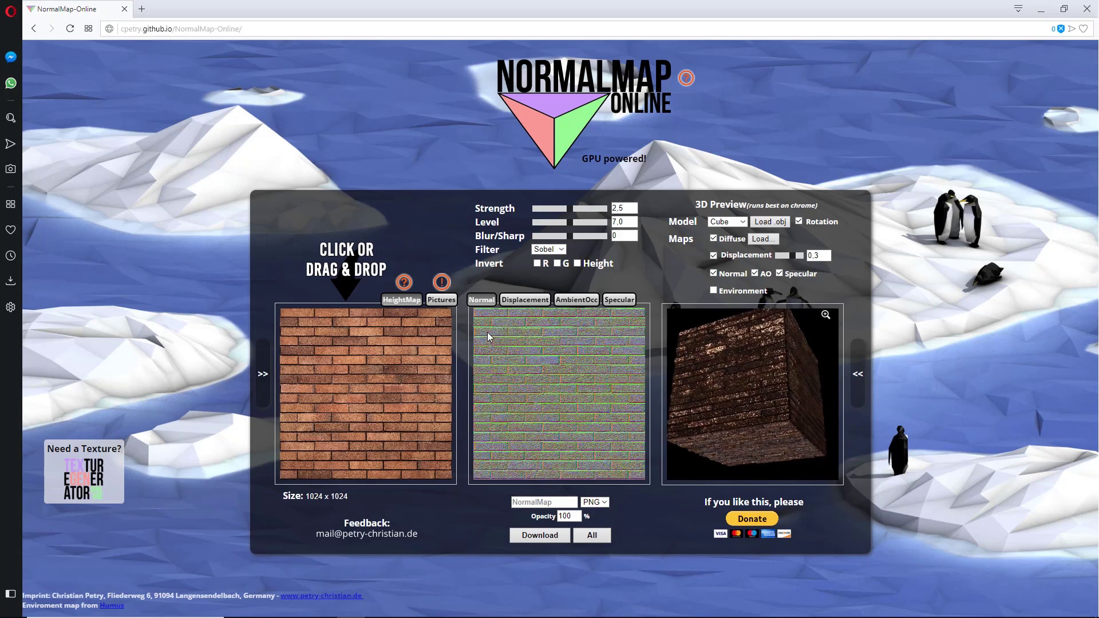
Compare the displacement, ambient occlusion and specular maps generated from the brick image.
left_click(511, 307)
left_click(577, 300)
left_click(615, 300)
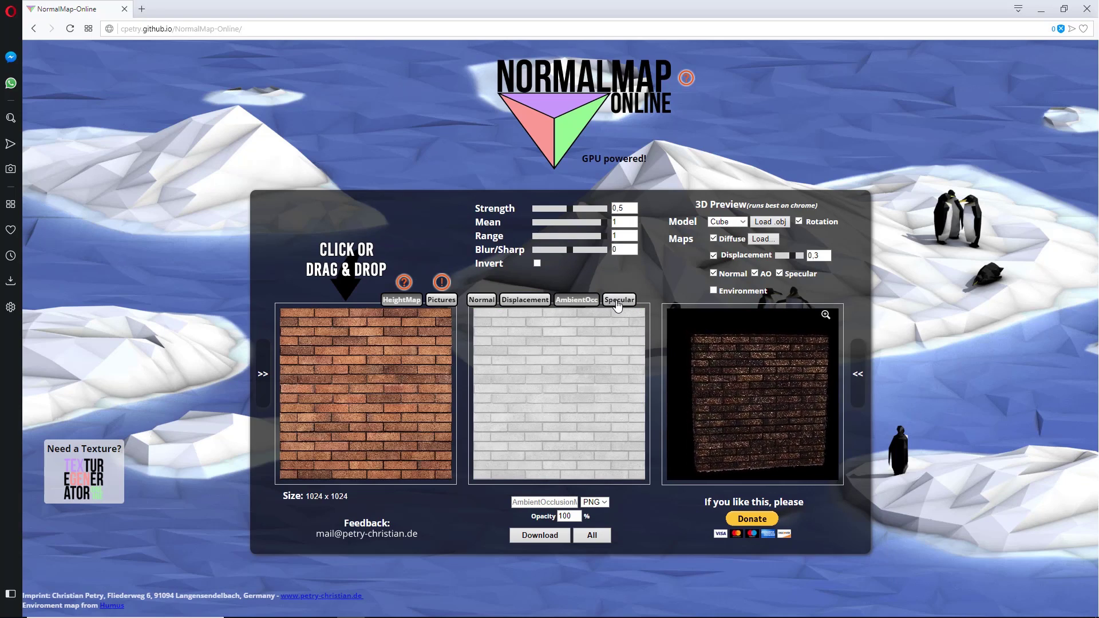
left_click(574, 301)
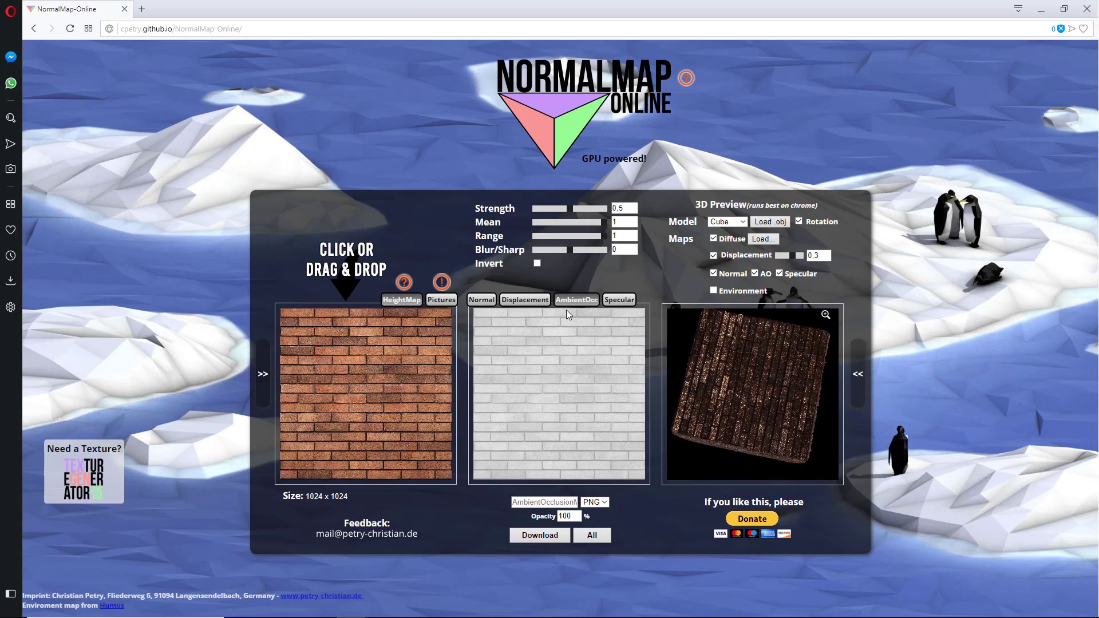
left_click(525, 300)
Adjust the normal map to a Strength of 2.97, a Level of 6.4 and a Blur/Sharp of -20.
left_click(483, 301)
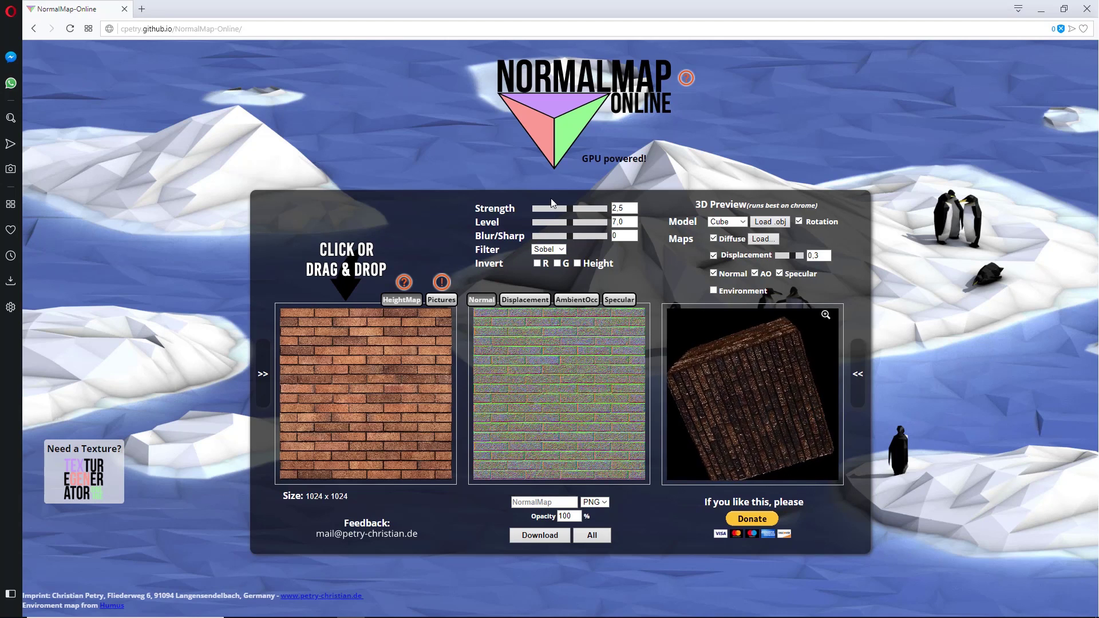
mouse_move(571, 211)
left_mouse_down()
mouse_move(585, 208)
mouse_move(549, 232)
mouse_move(561, 232)
left_mouse_up()
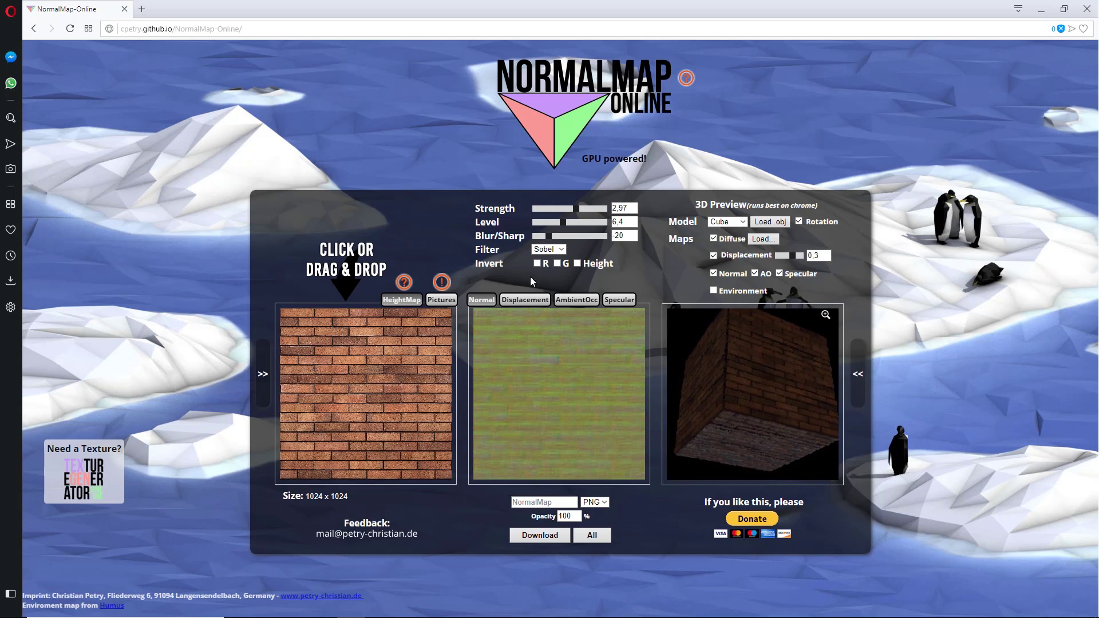
Invert the displacement map and set its Contrast to -0.21.
left_click(524, 300)
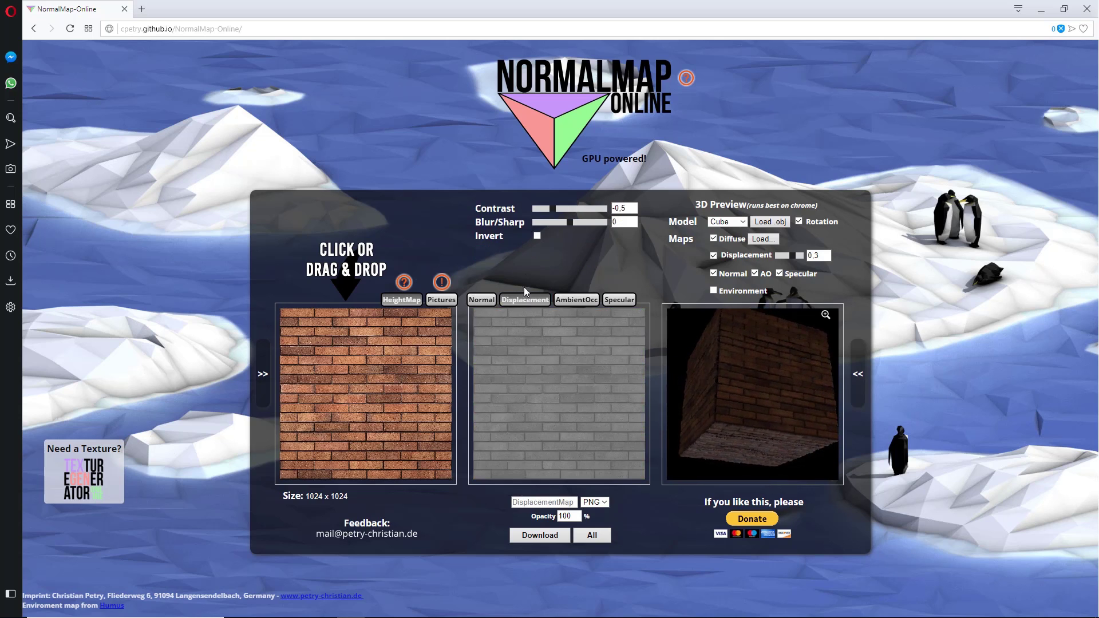
left_click(538, 235)
left_click(539, 236)
left_click(539, 235)
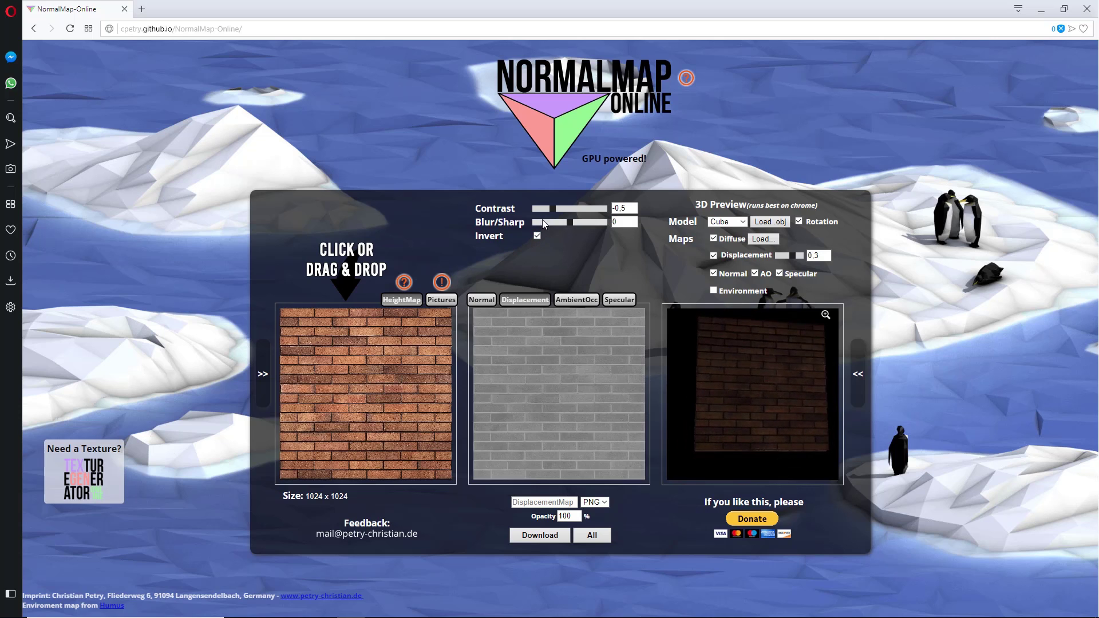
left_click_drag(551, 209, 562, 208)
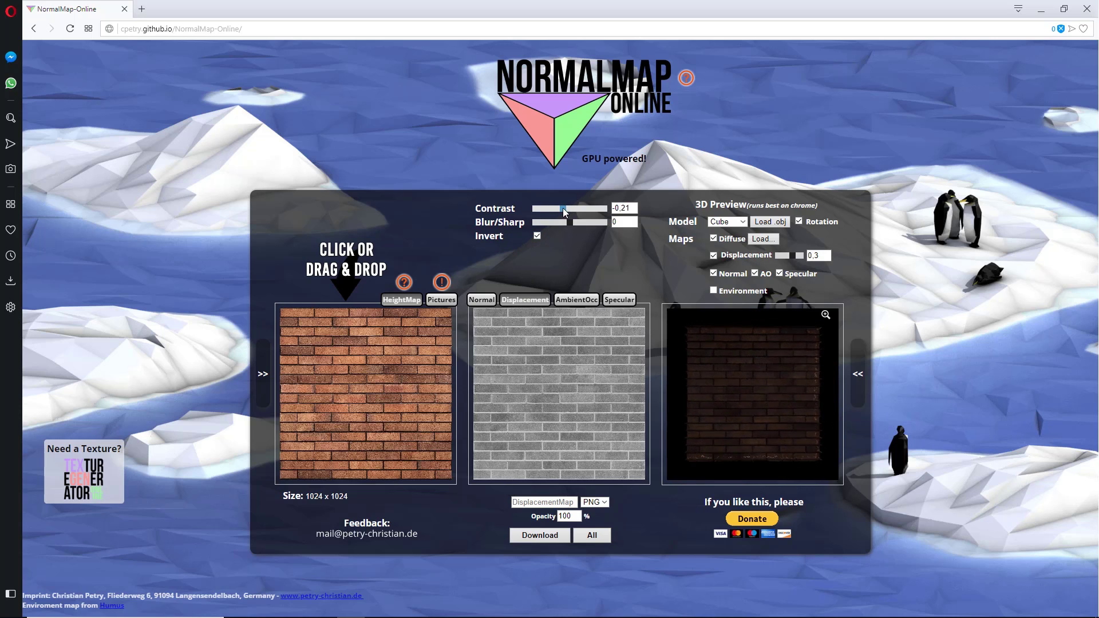
Set the normal map's Strength to 2.85 and the displacement map's Contrast to -0.34.
left_click(491, 303)
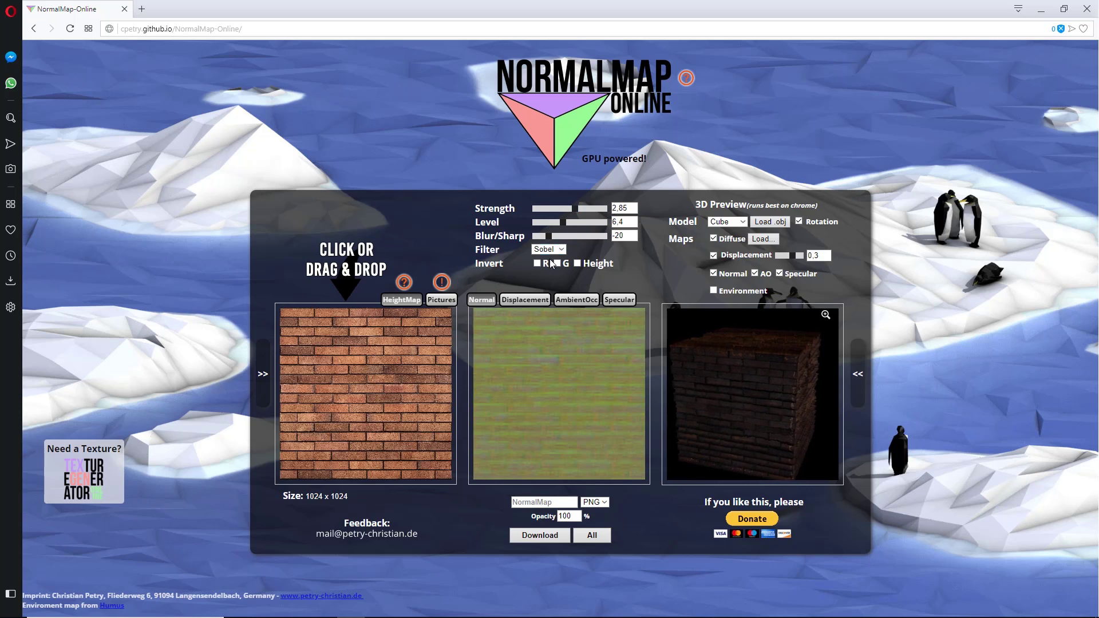
left_click(525, 299)
left_click_drag(565, 210, 560, 210)
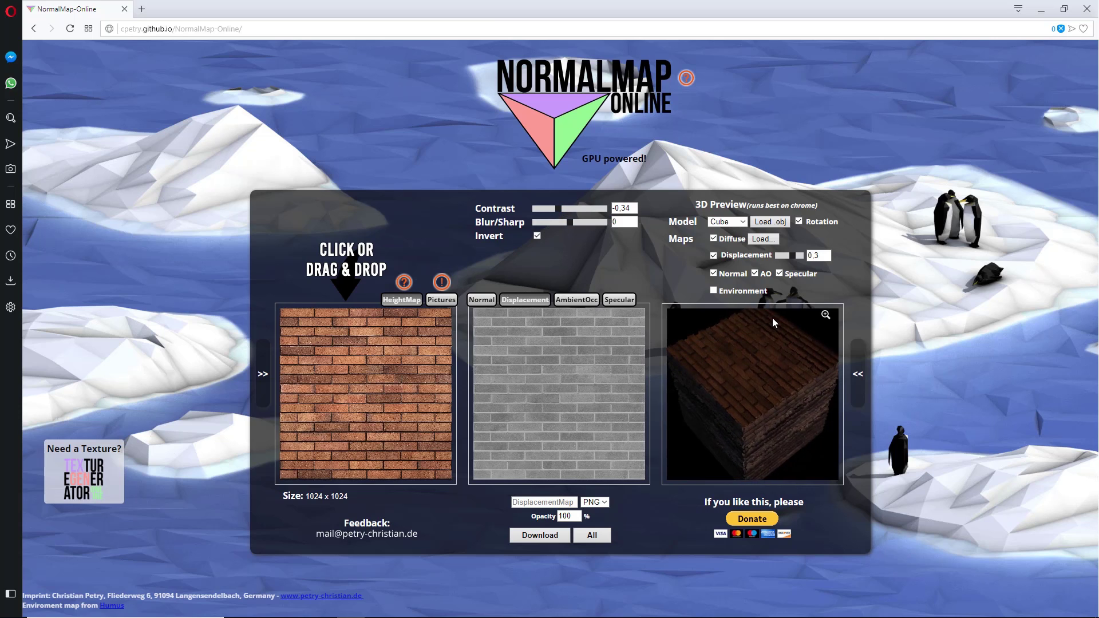
Inspect the textured cube in the enlarged 3D preview and turn off the displacement map's inversion.
left_click(825, 315)
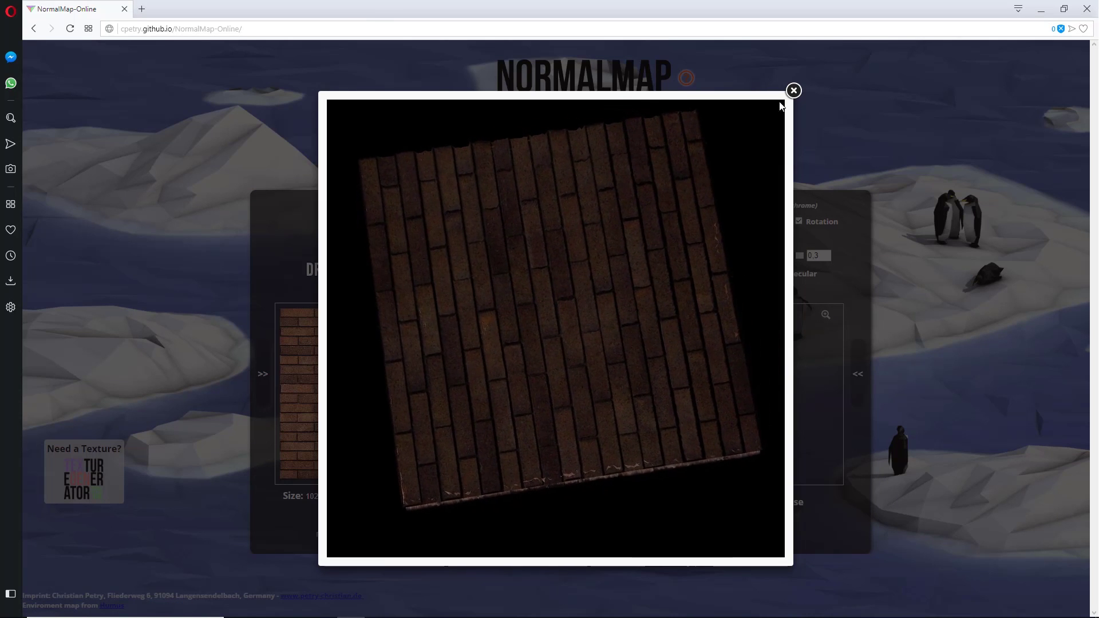
left_click(844, 204)
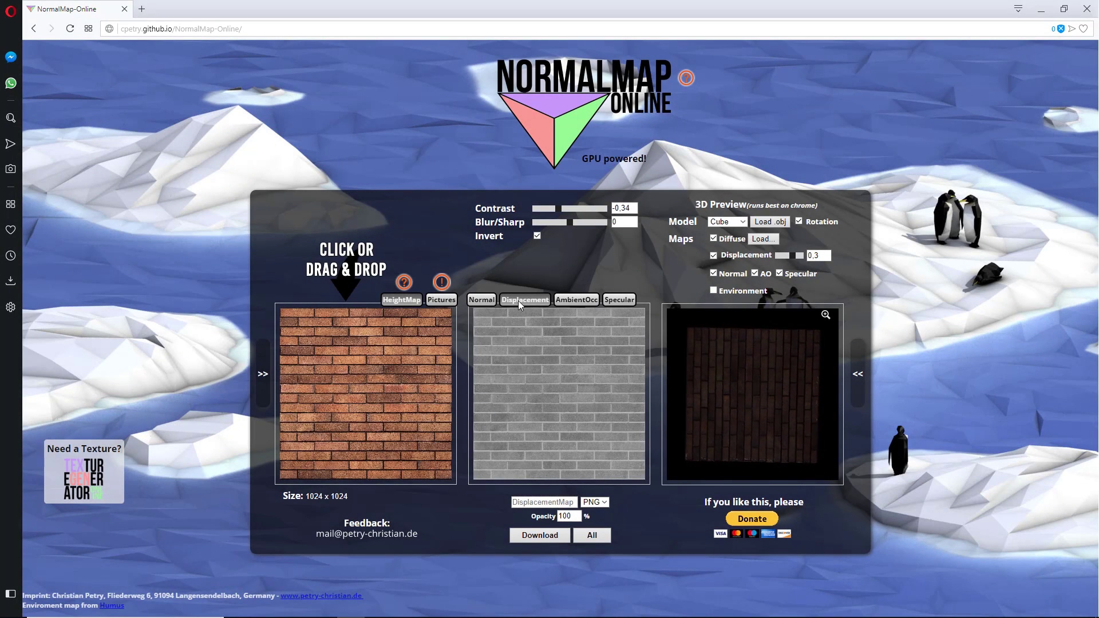
left_click(538, 237)
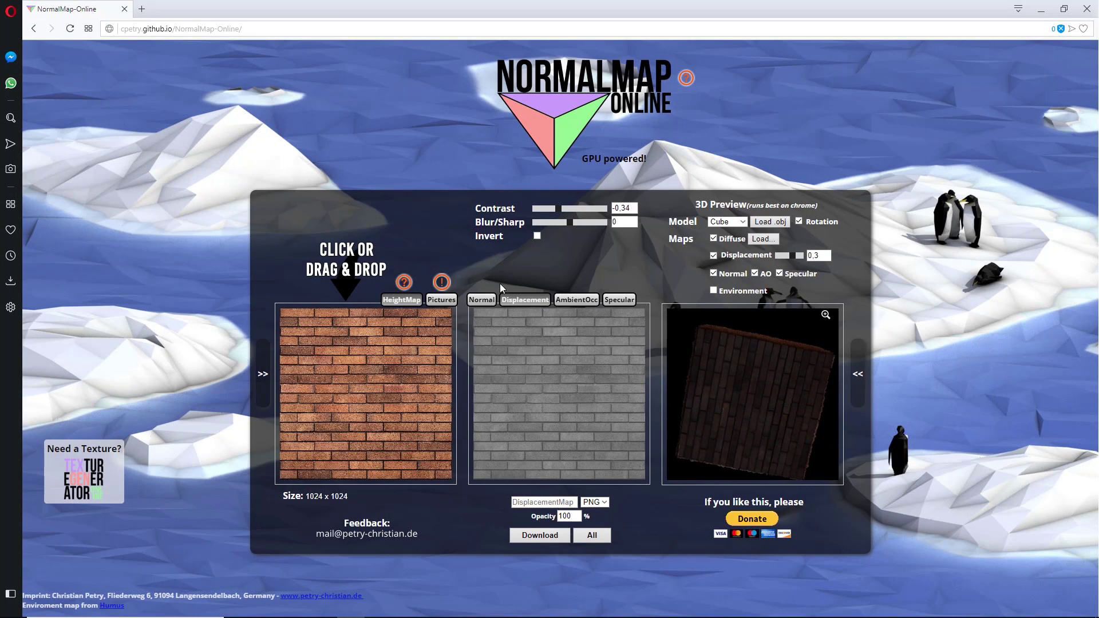
left_click(481, 299)
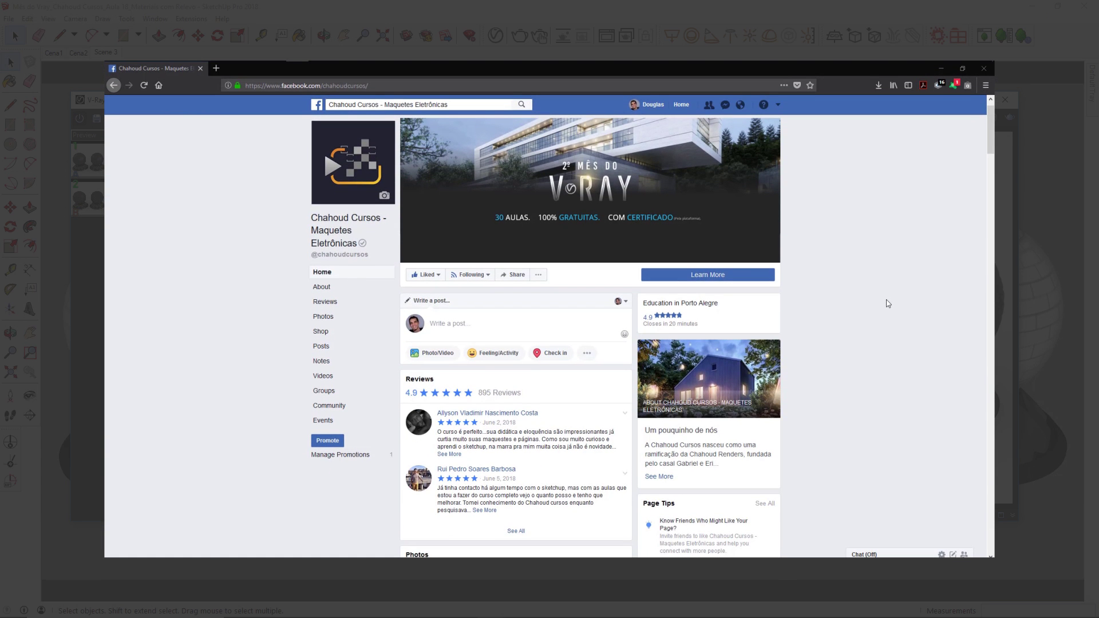
On the course's Facebook page, like the AULA 04 frame buffer post and comment "a aula foi incrível, aprendi bastante!!!".
scroll(886, 300, "down", 10)
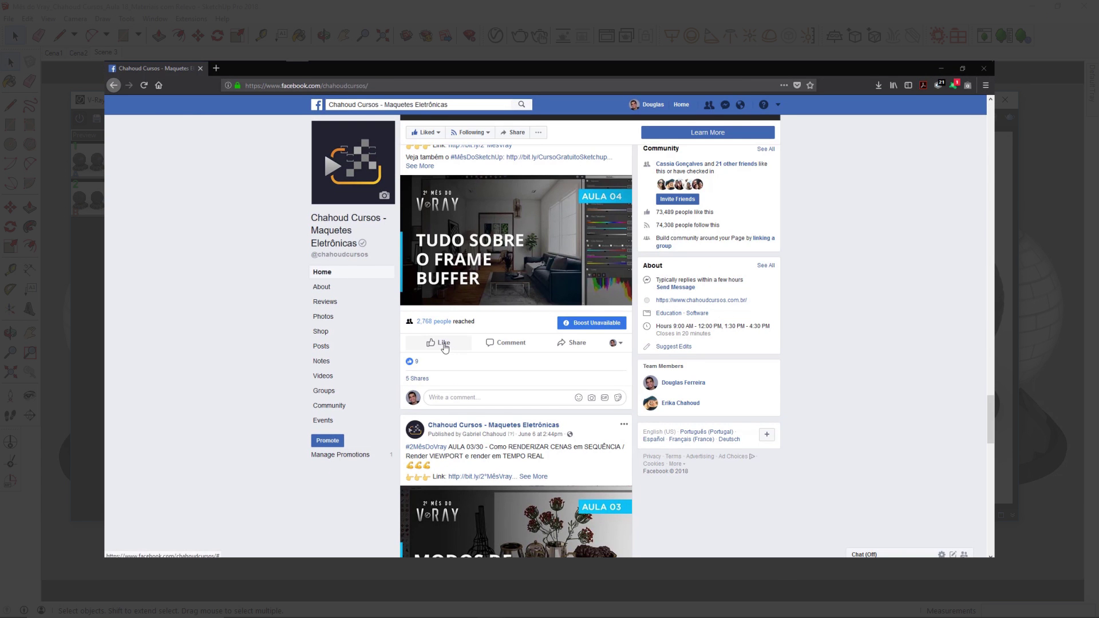
left_click(468, 397)
type("a aula foi")
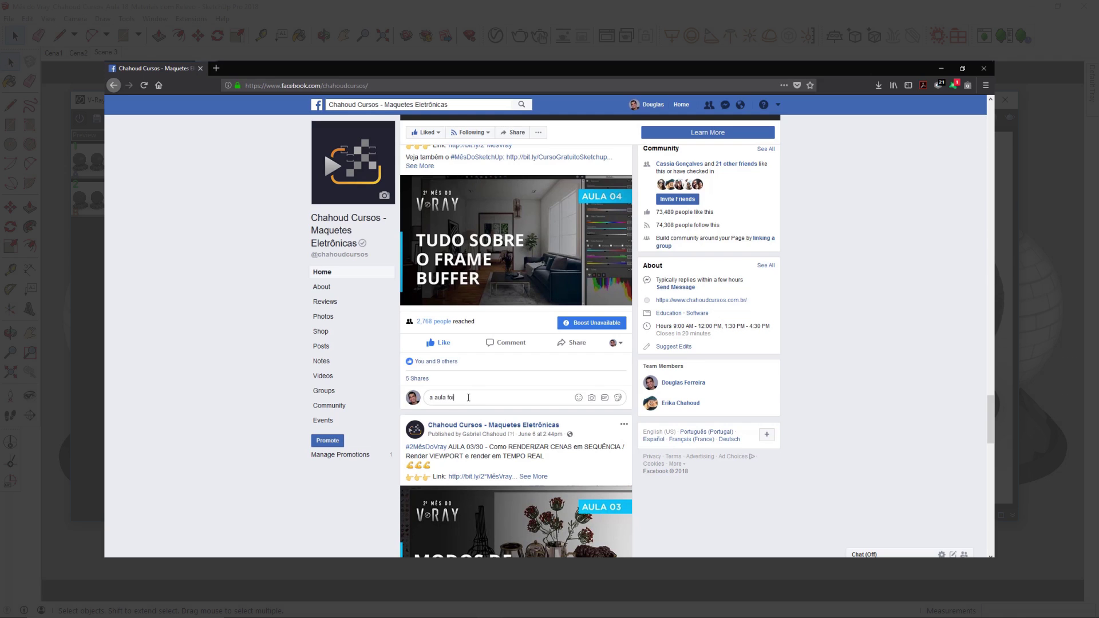
type(" incrível, aprendi bastante!!!")
key("Return")
scroll(828, 347, "down", 3)
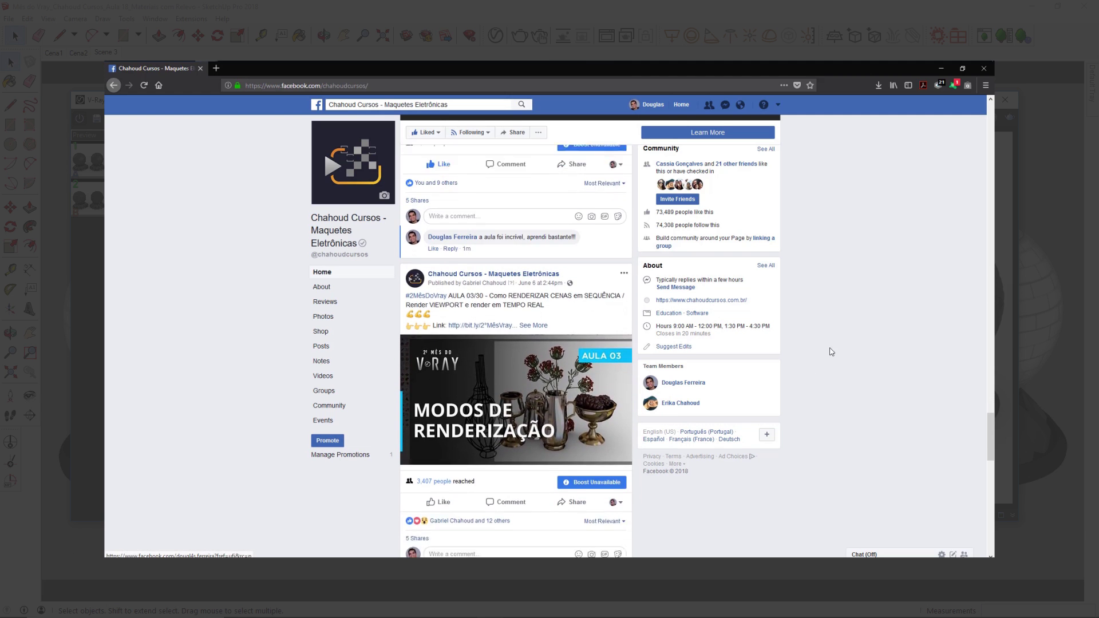